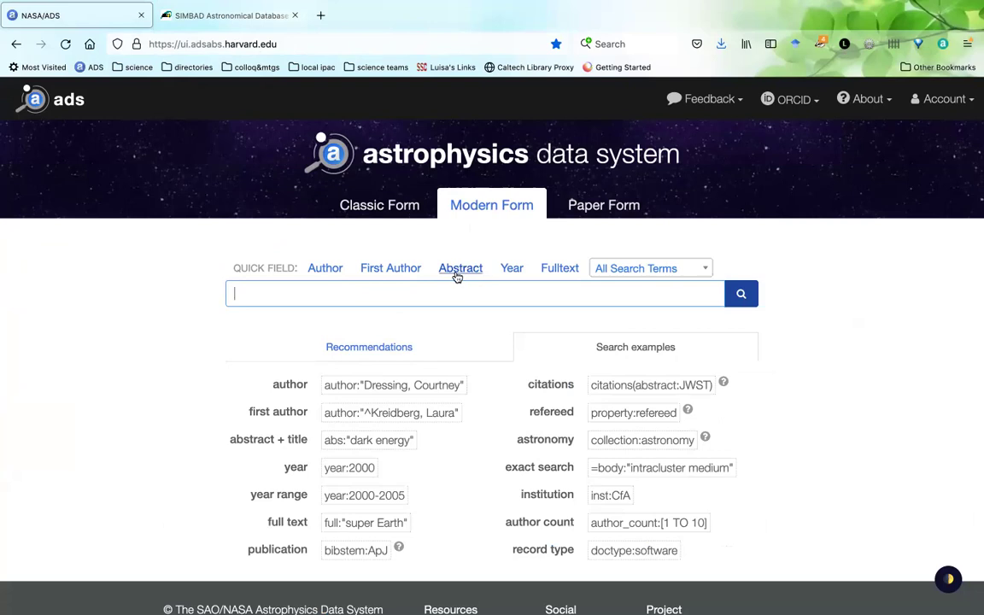
pyautogui.click(459, 270)
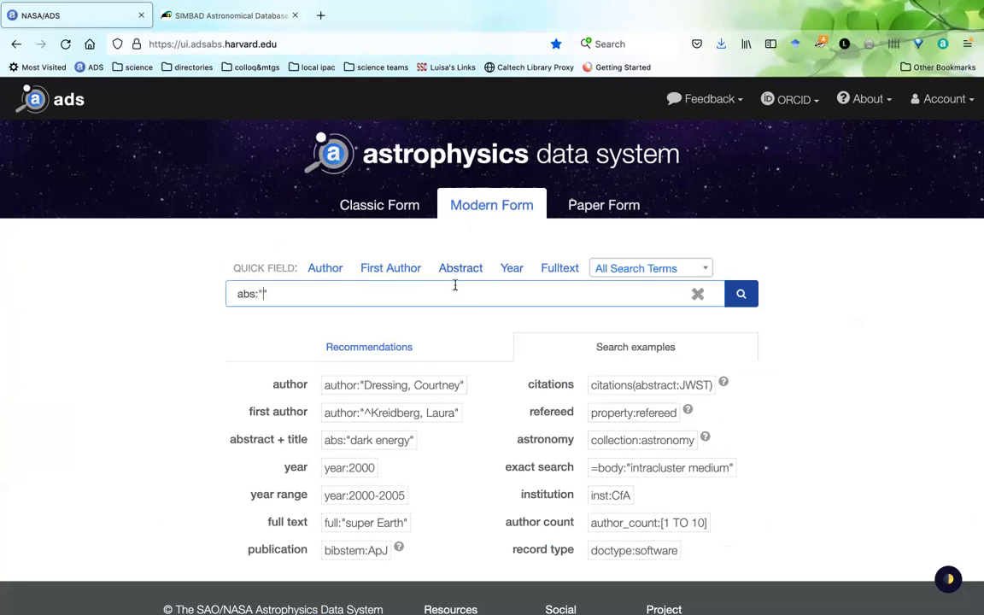
pyautogui.write('ngc1333')
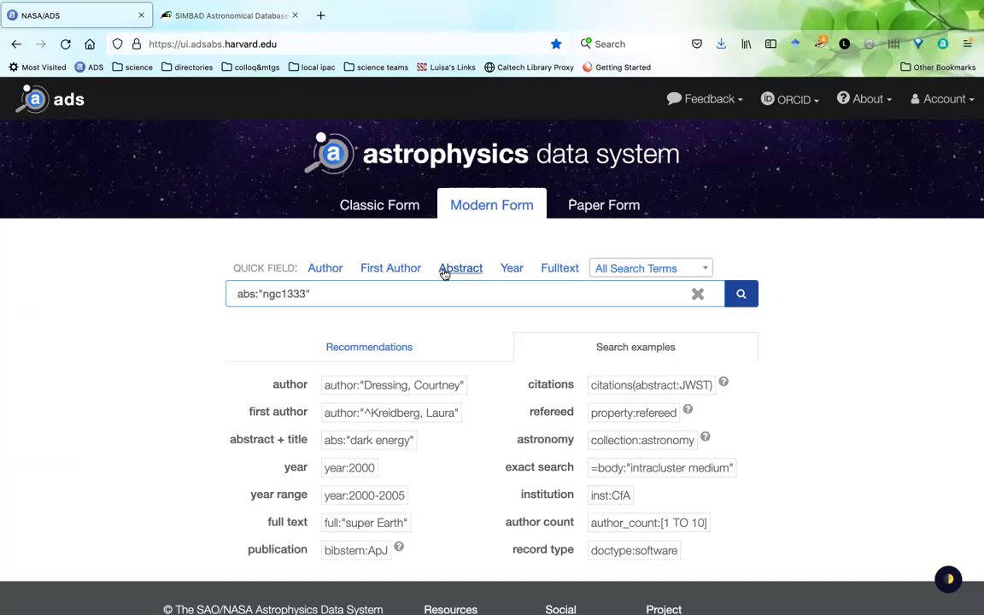
pyautogui.tripleClick(332, 295)
pyautogui.press('BackSpace')
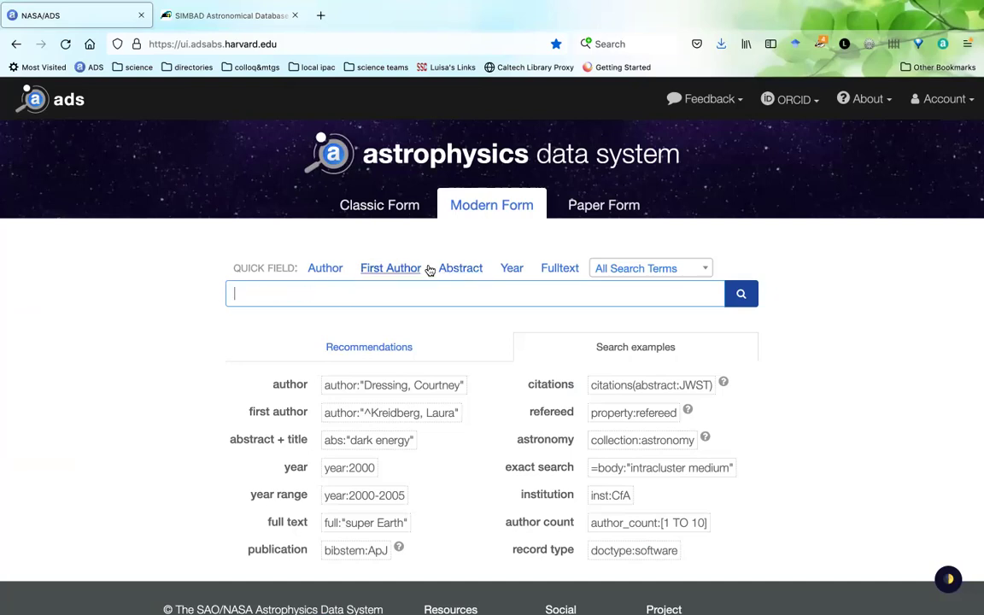
# Search paper abstracts for "ngc1333" and limit the results to refereed papers.
pyautogui.click(460, 268)
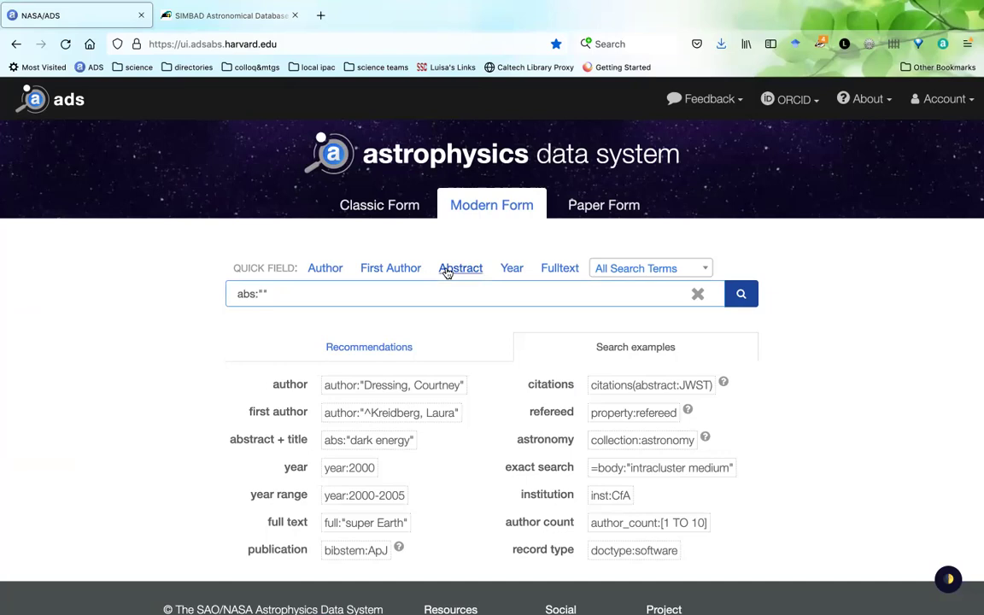
pyautogui.write('ngc1')
pyautogui.write('33')
pyautogui.write('4')
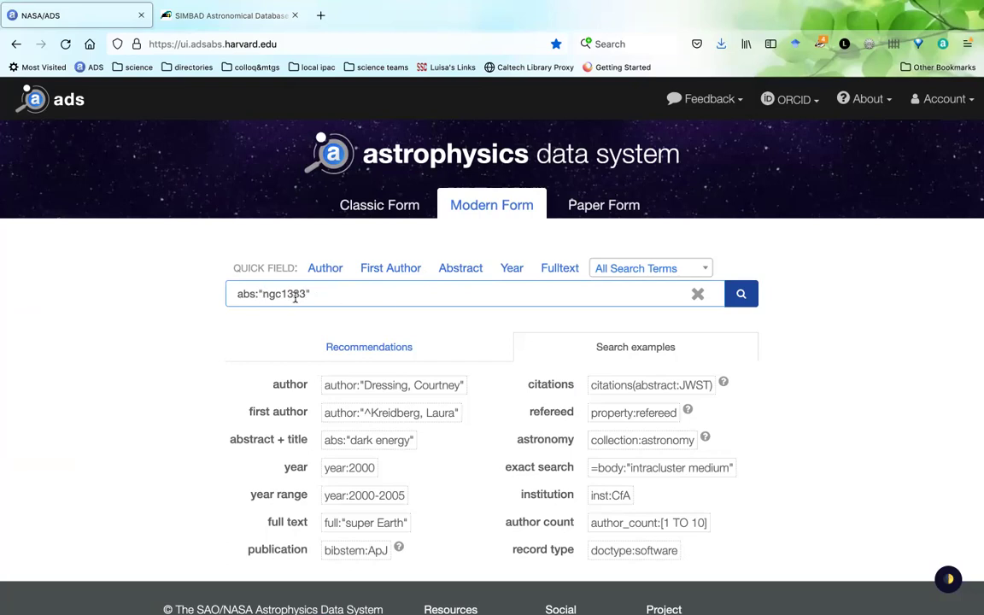
pyautogui.click(745, 294)
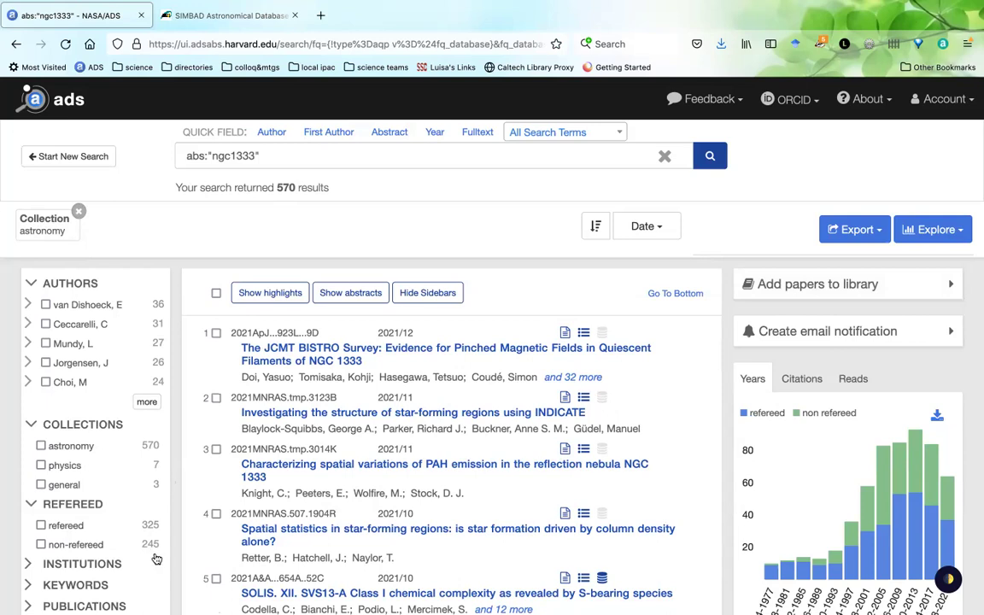
pyautogui.click(41, 525)
pyautogui.click(179, 560)
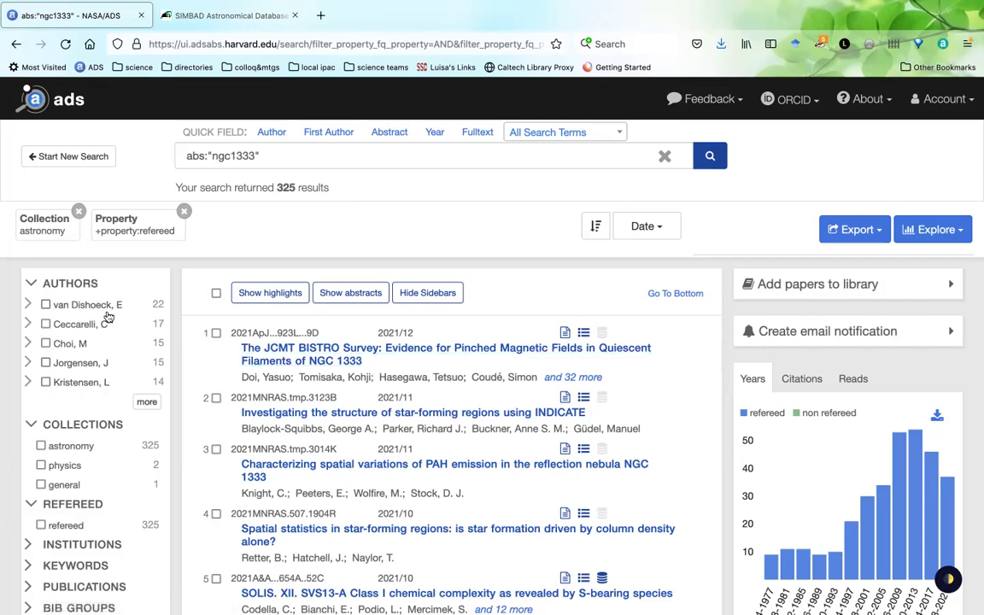
# Expand the publications filter to view the journals of the refereed results, and collapse it again.
pyautogui.scroll(-2, 115, 363)
pyautogui.scroll(-3, 122, 402)
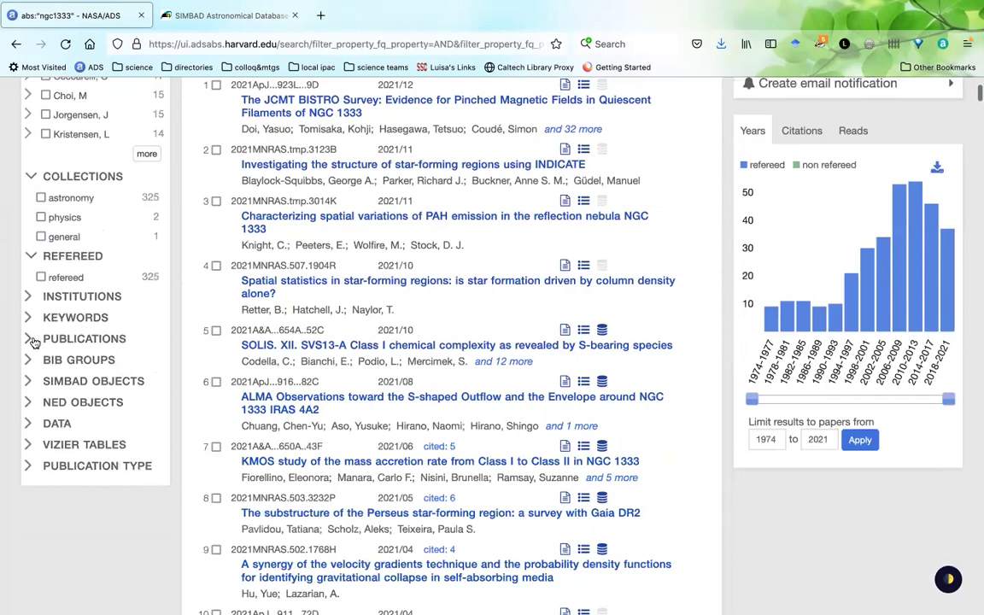
pyautogui.click(33, 339)
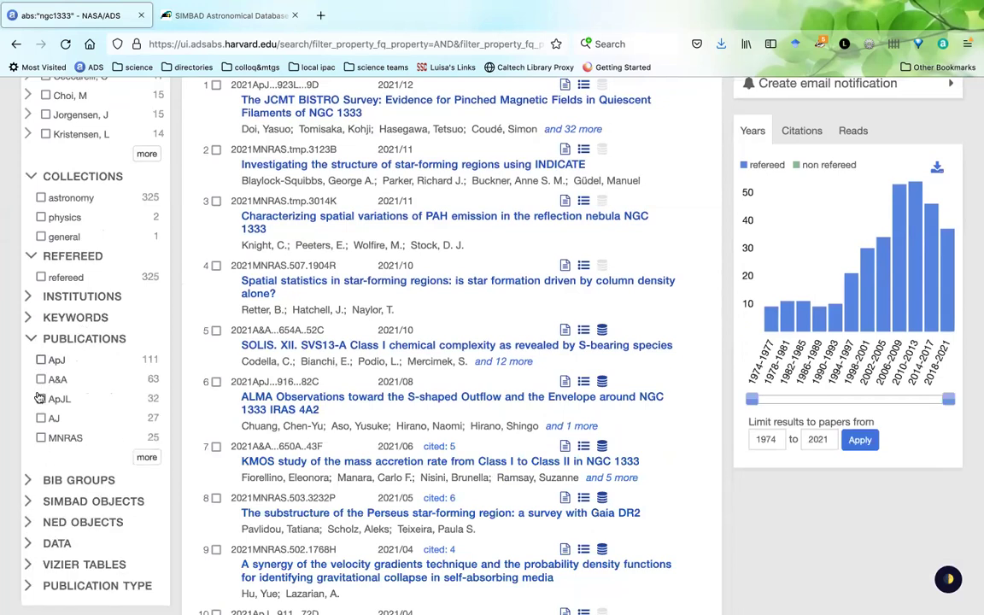
pyautogui.click(37, 341)
pyautogui.scroll(5, 223, 343)
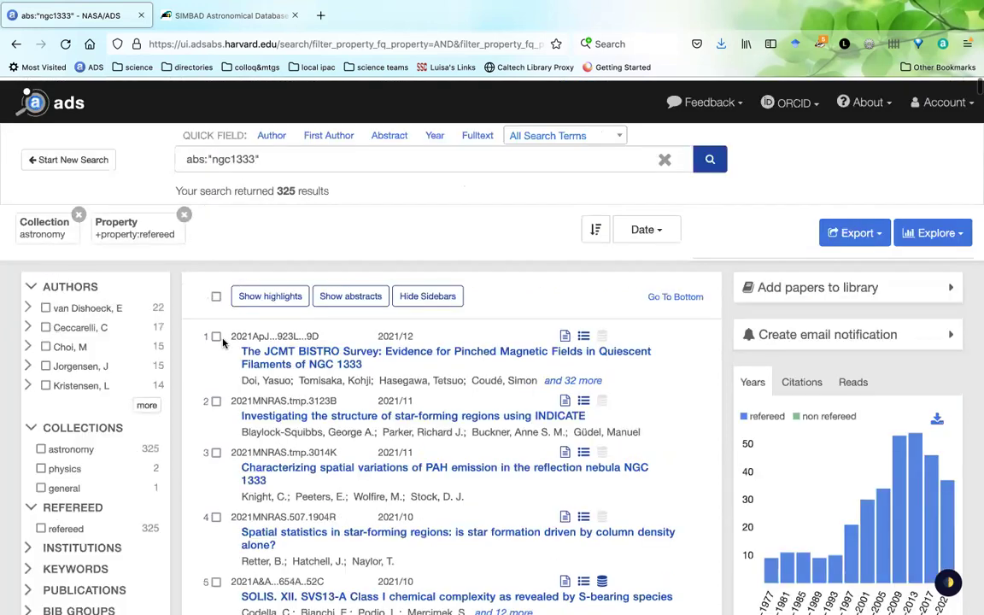
# Open the arXiv article page of the first result, the JCMT BISTRO Survey paper on pinched magnetic fields.
pyautogui.scroll(-2, 325, 369)
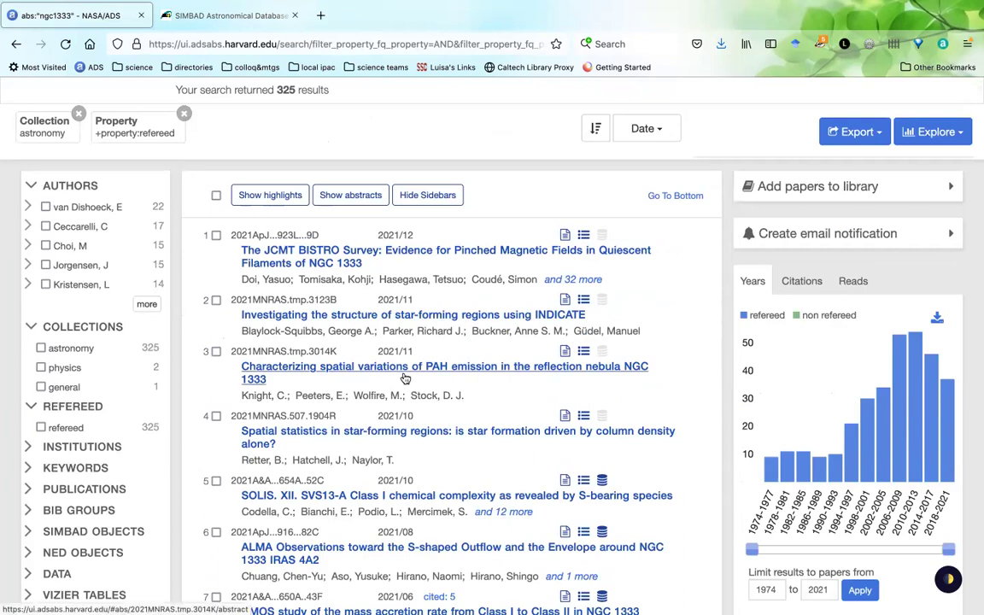
pyautogui.scroll(-1, 312, 307)
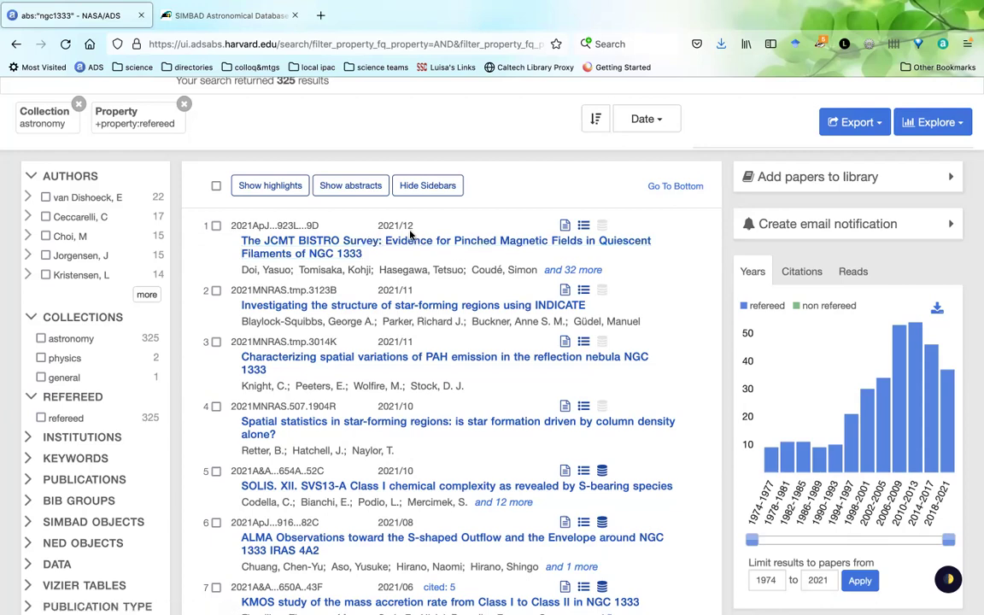
pyautogui.click(564, 227)
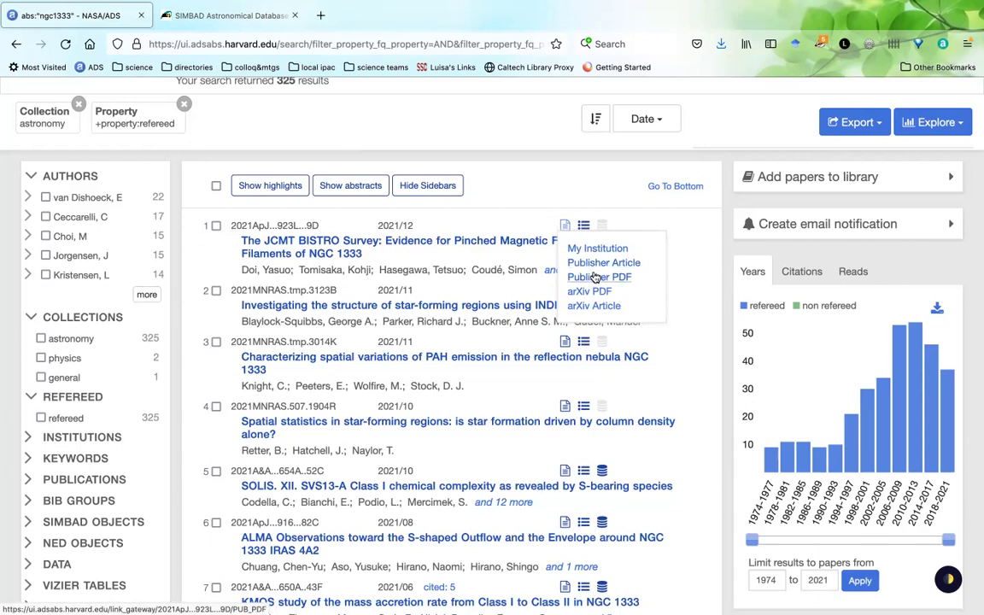
pyautogui.click(582, 315)
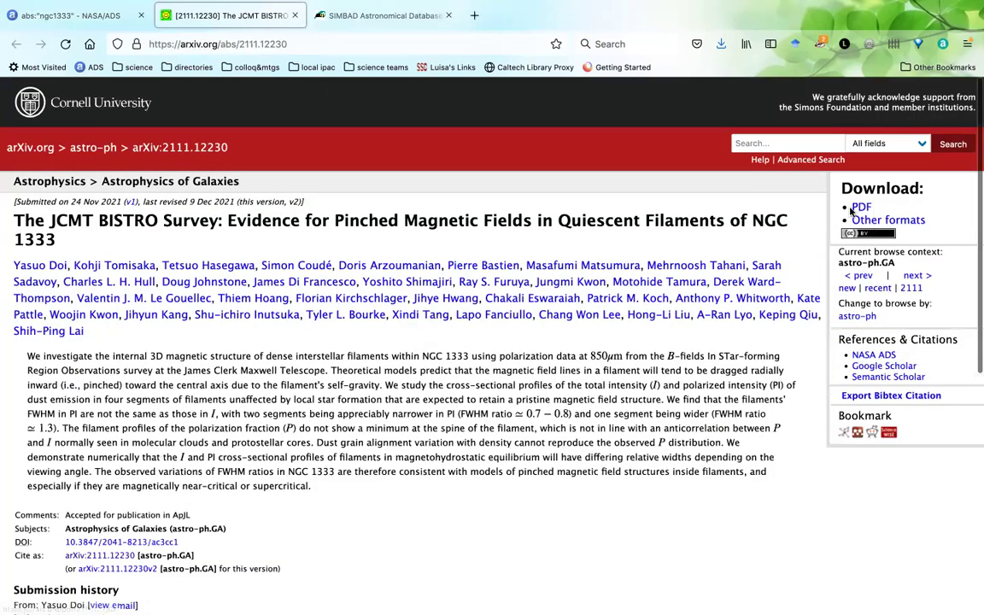
# Return to the search results, open the publisher PDF of the first paper and view its abstract.
pyautogui.click(49, 16)
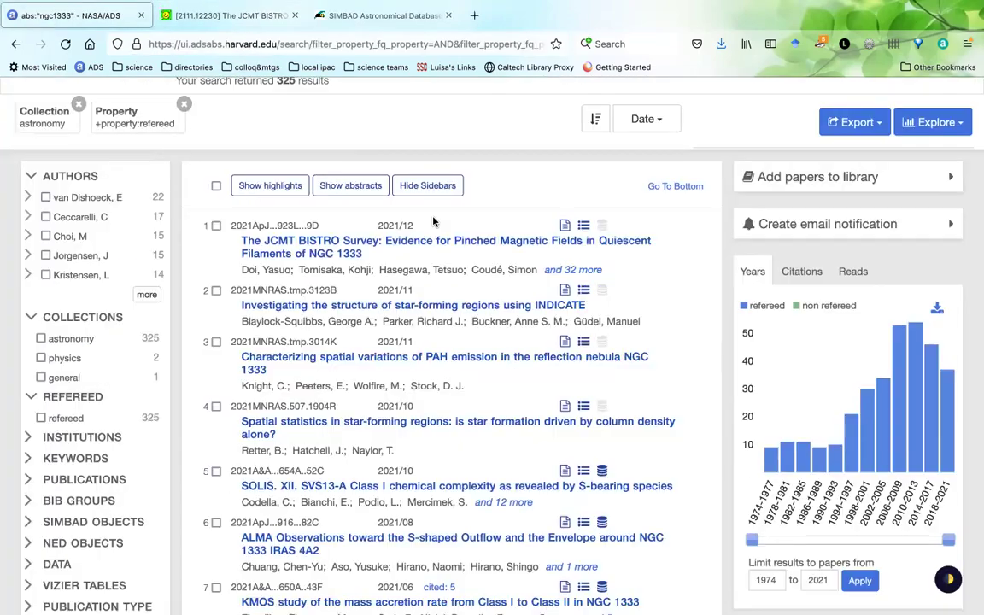
pyautogui.click(564, 227)
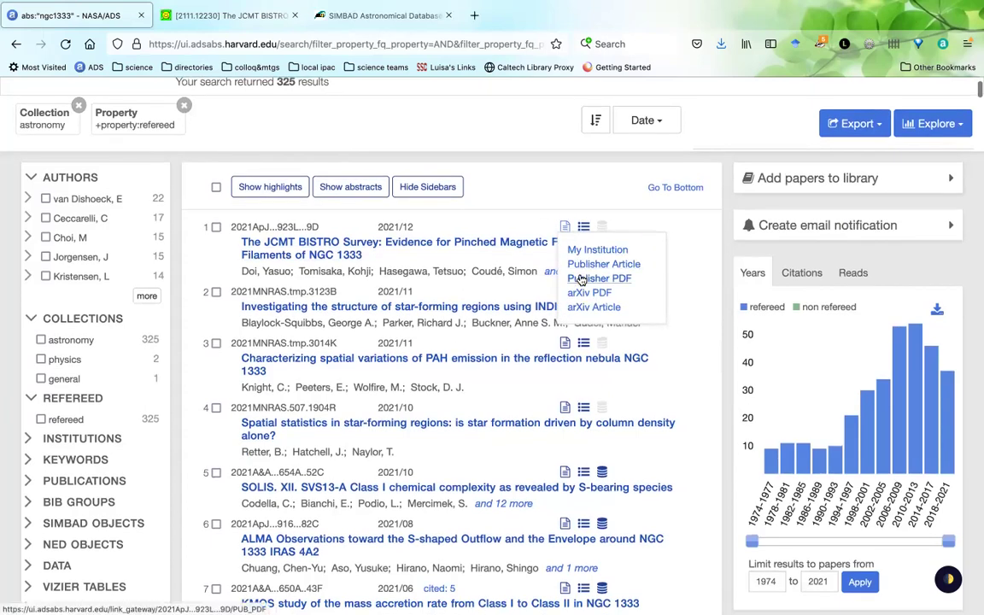
pyautogui.click(580, 279)
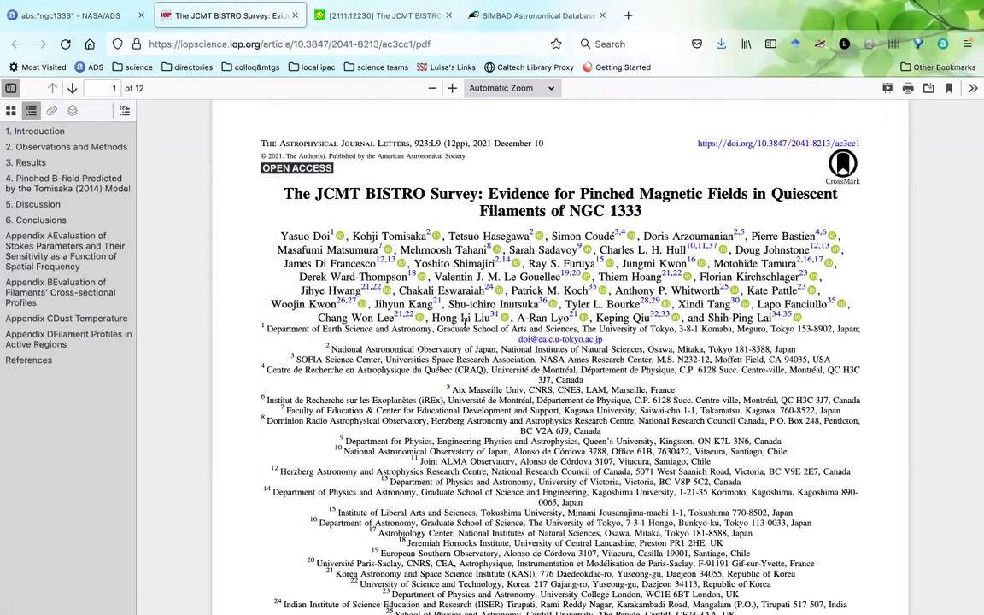
pyautogui.scroll(-3, 419, 292)
pyautogui.scroll(-2, 561, 342)
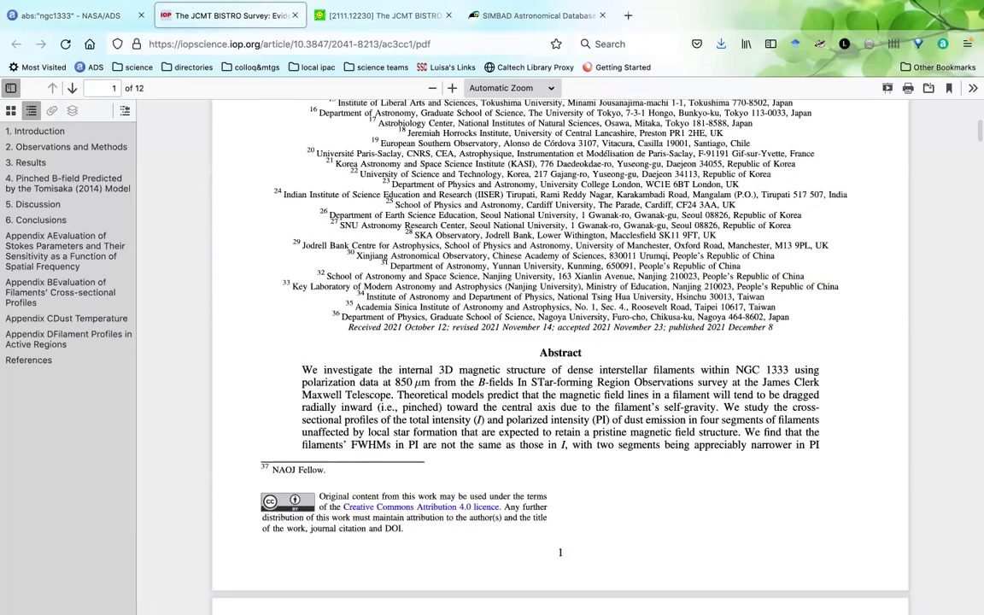
# Return to the search results and check the data source link of the SOLIS. XII. SVS13-A paper.
pyautogui.hotkey('ctrl', 'shift', 'Tab')
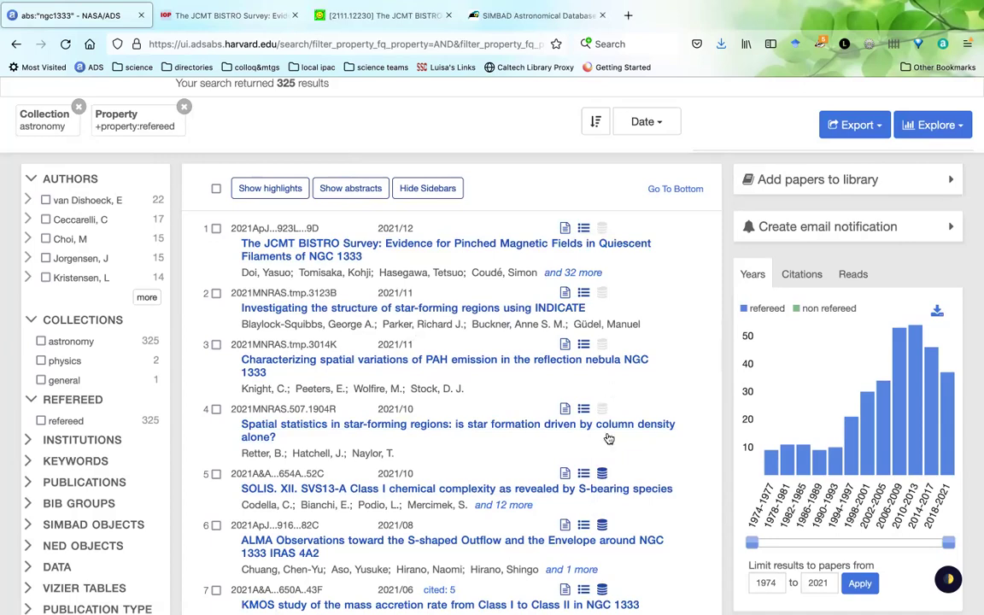
pyautogui.moveTo(602, 475)
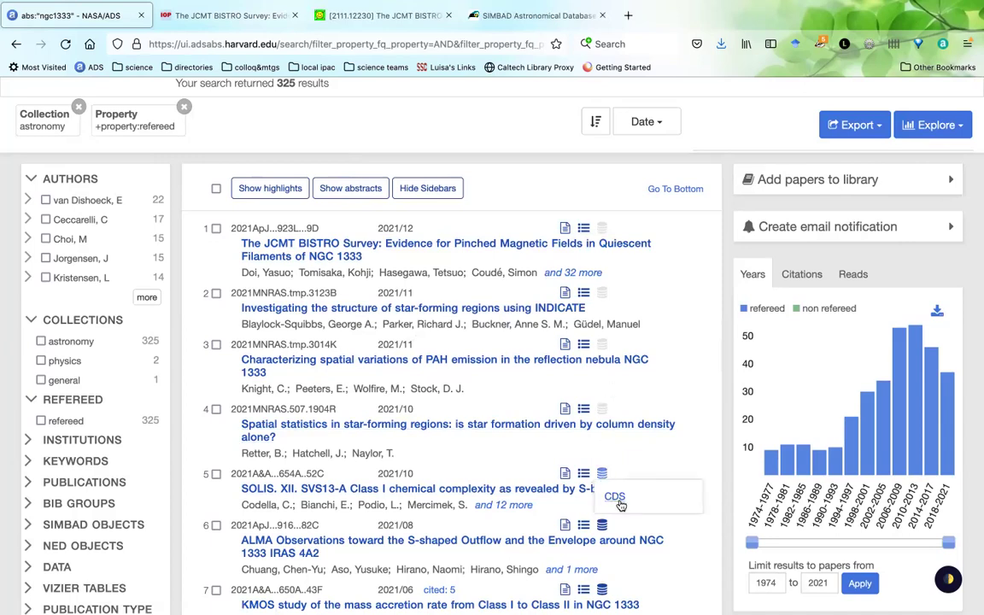
pyautogui.scroll(-1, 620, 505)
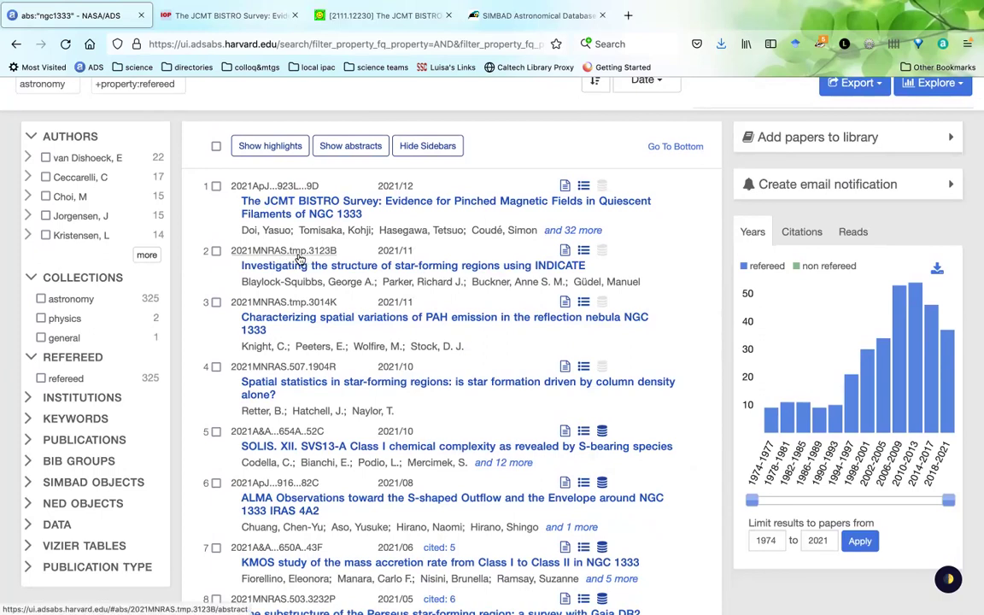
# Look through the titles, dates and citation counts in the list of refereed NGC 1333 papers.
pyautogui.scroll(-2, 305, 268)
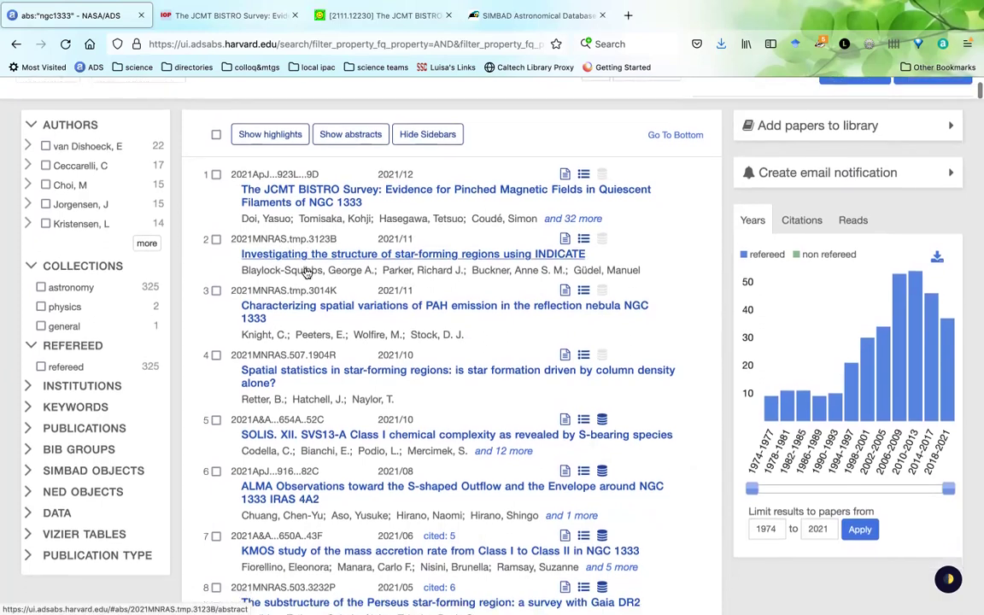
pyautogui.scroll(-2, 305, 272)
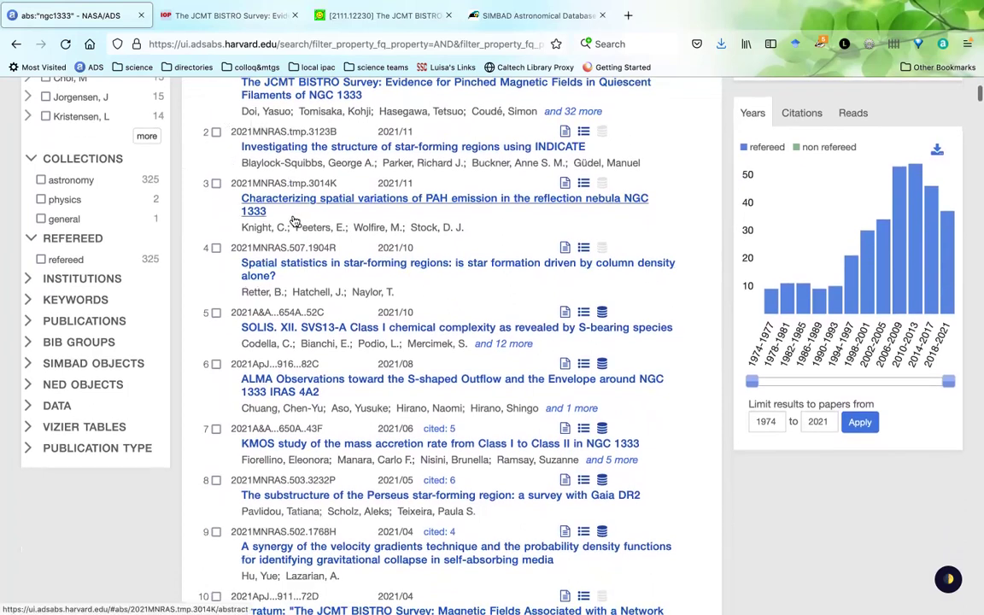
pyautogui.scroll(-1, 293, 221)
pyautogui.scroll(-1, 293, 221)
pyautogui.scroll(-1, 293, 222)
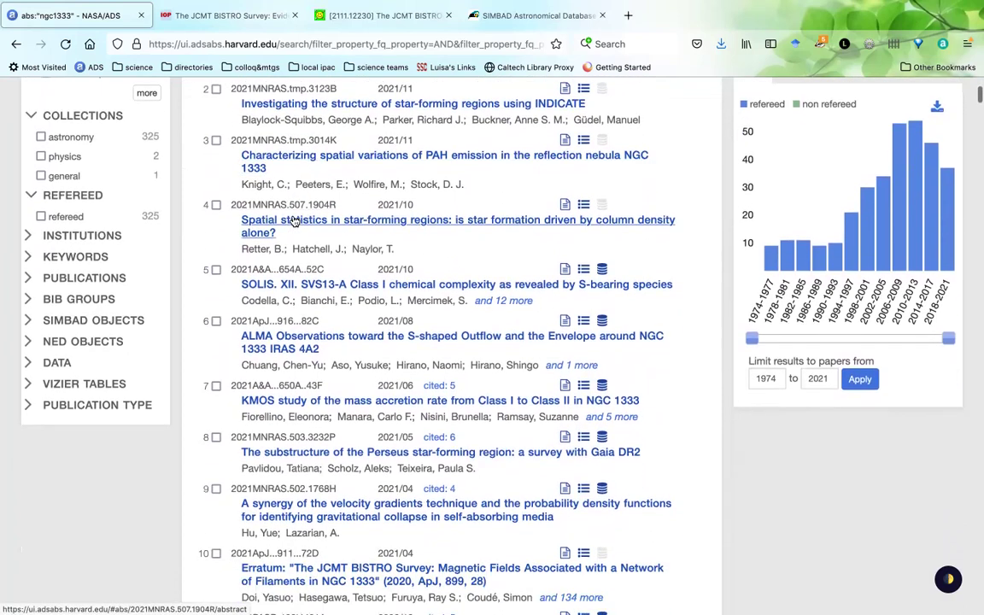
pyautogui.scroll(-5, 293, 221)
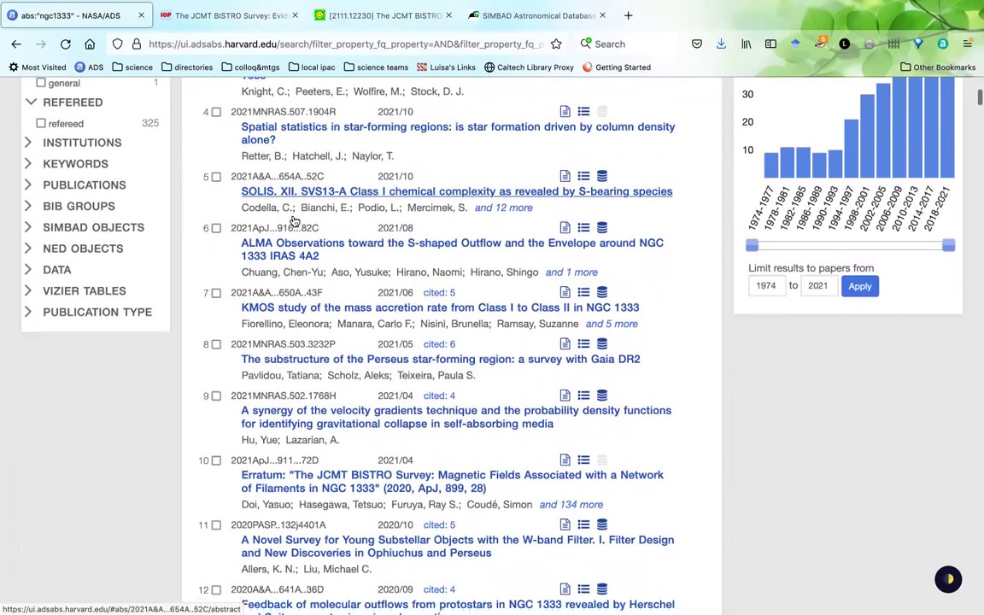
pyautogui.scroll(-2, 293, 221)
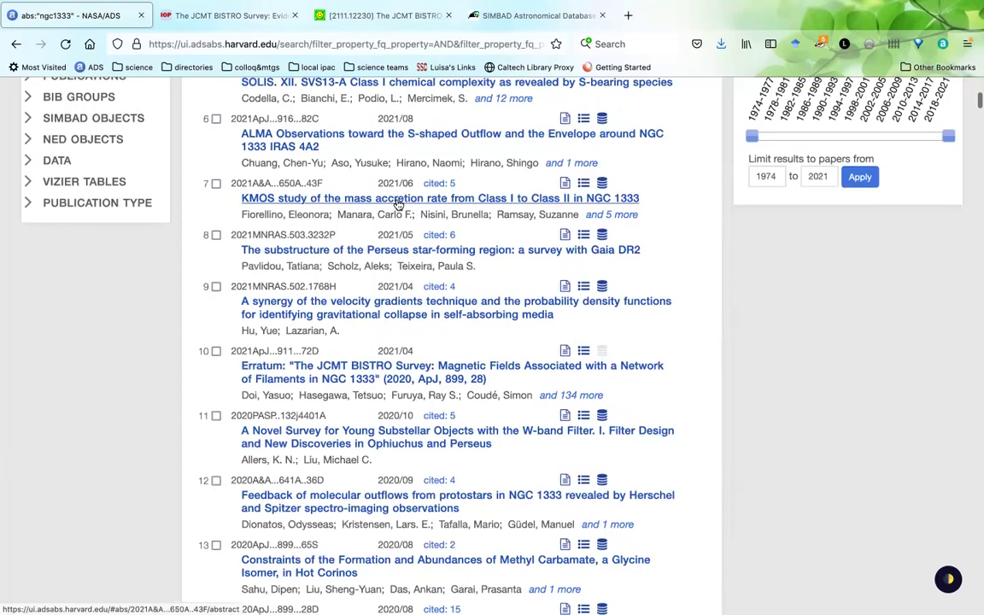
pyautogui.scroll(-2, 397, 201)
pyautogui.scroll(15, 397, 201)
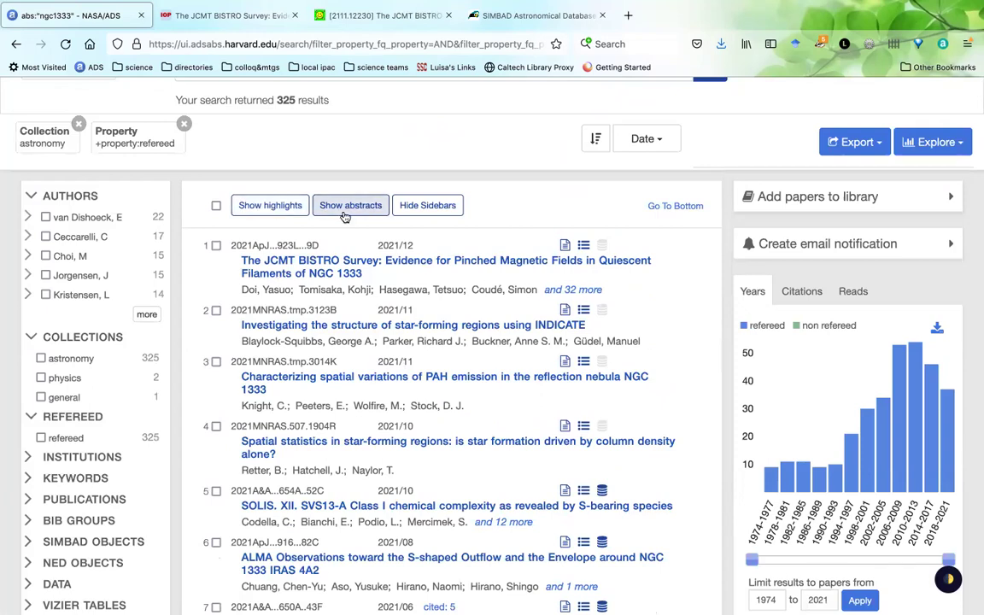
pyautogui.scroll(-10, 345, 216)
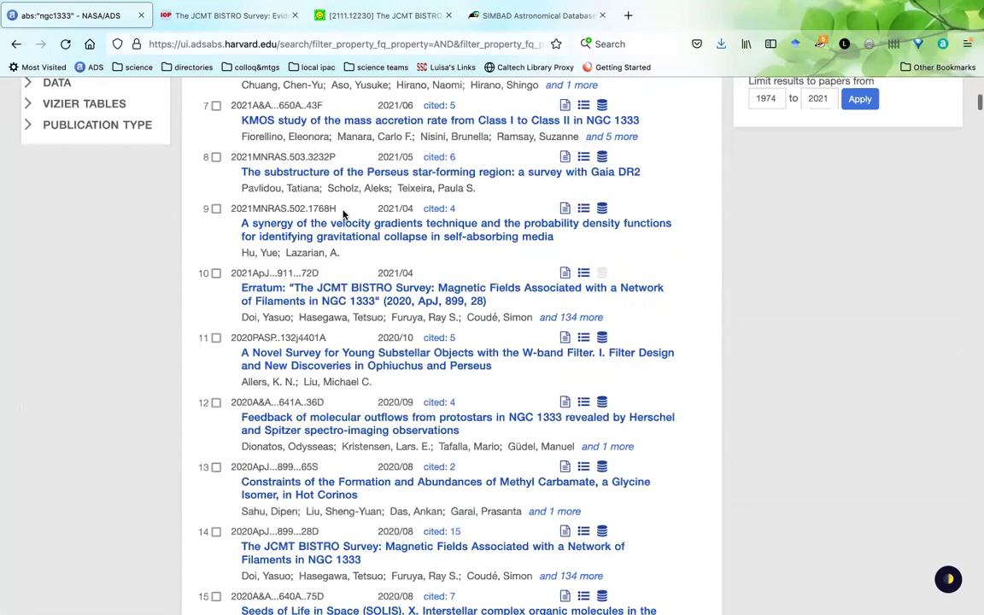
pyautogui.scroll(-2, 345, 216)
pyautogui.scroll(-5, 345, 215)
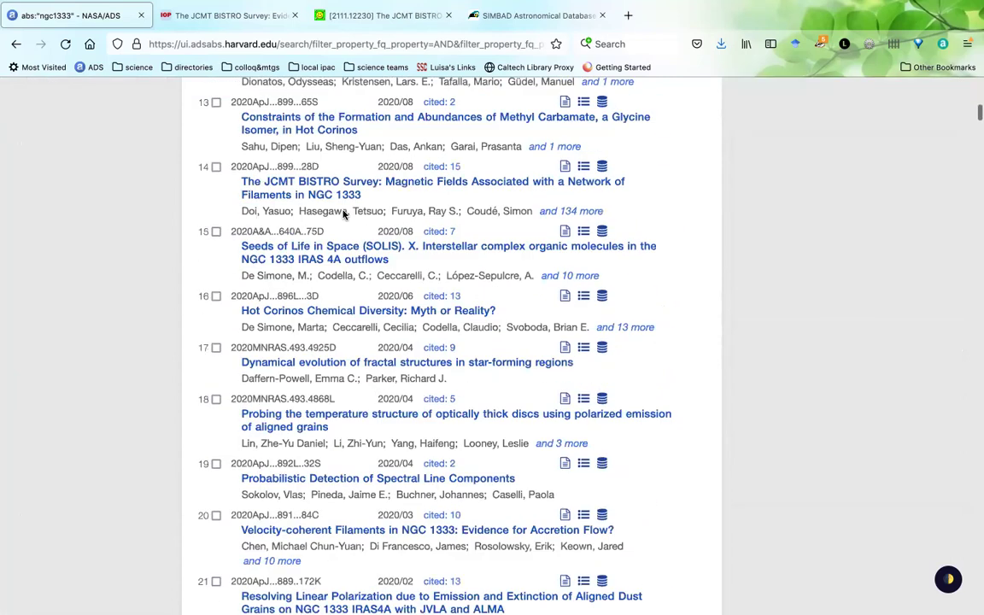
pyautogui.scroll(20, 345, 215)
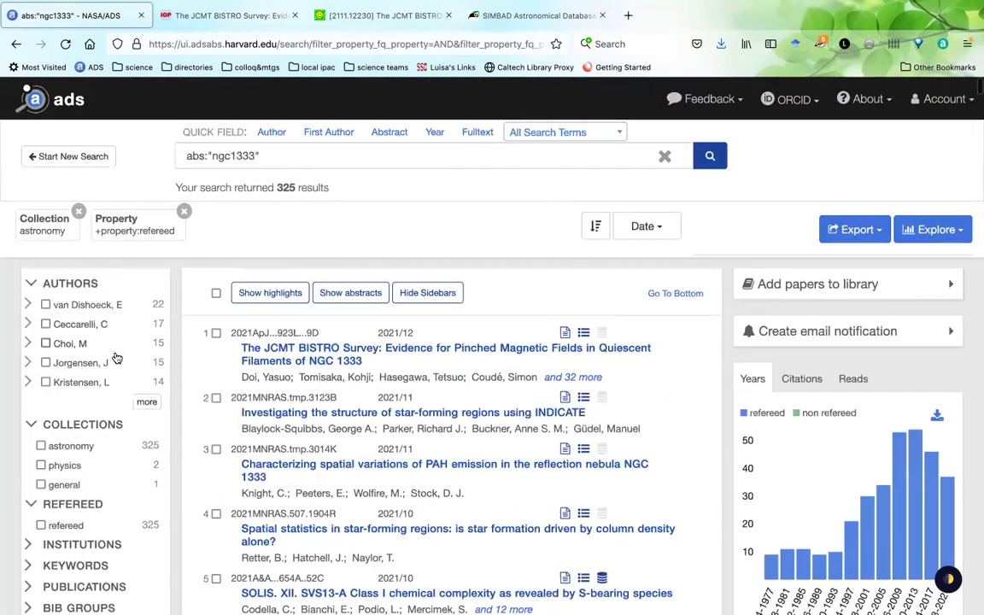
# Show more authors in the author filter and limit the results to papers by the sixth listed author.
pyautogui.scroll(-1, 136, 377)
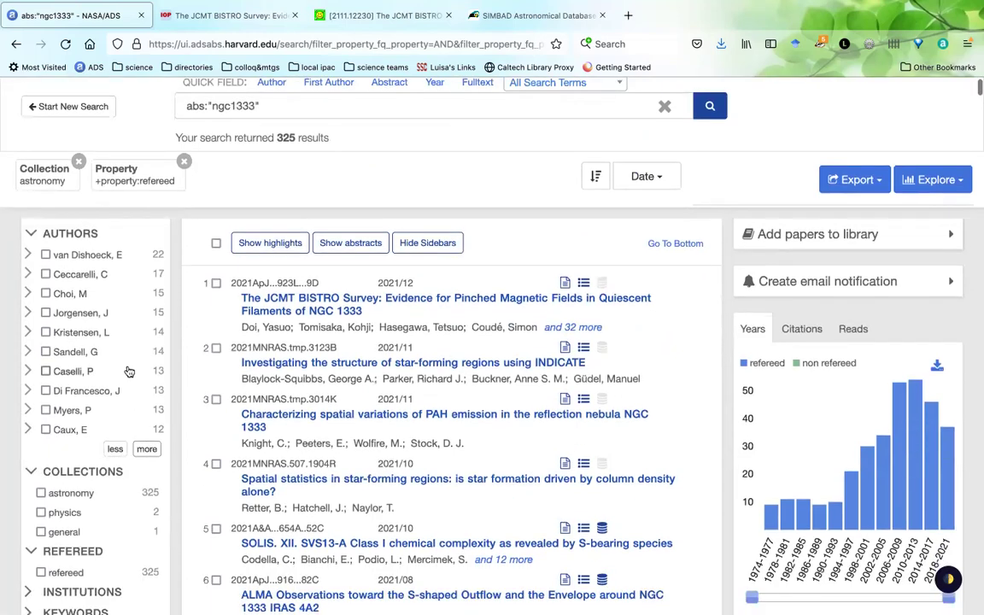
pyautogui.click(46, 352)
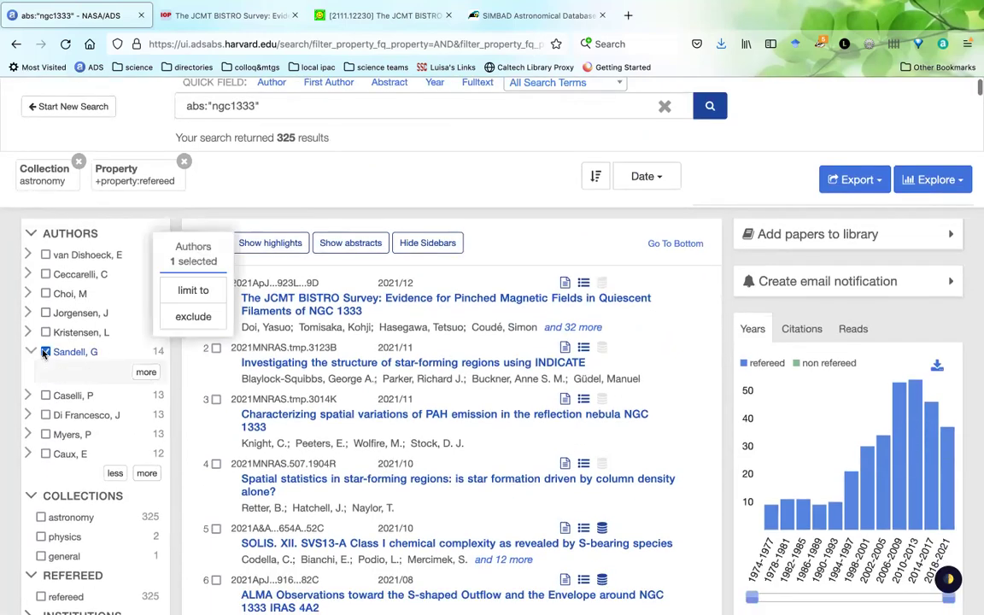
pyautogui.click(181, 293)
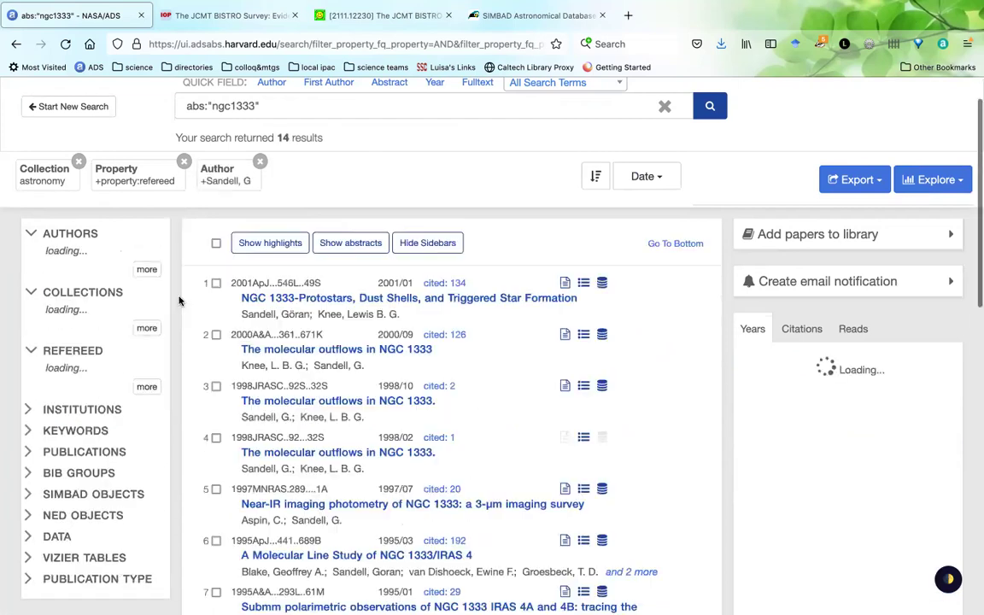
pyautogui.scroll(-1, 412, 456)
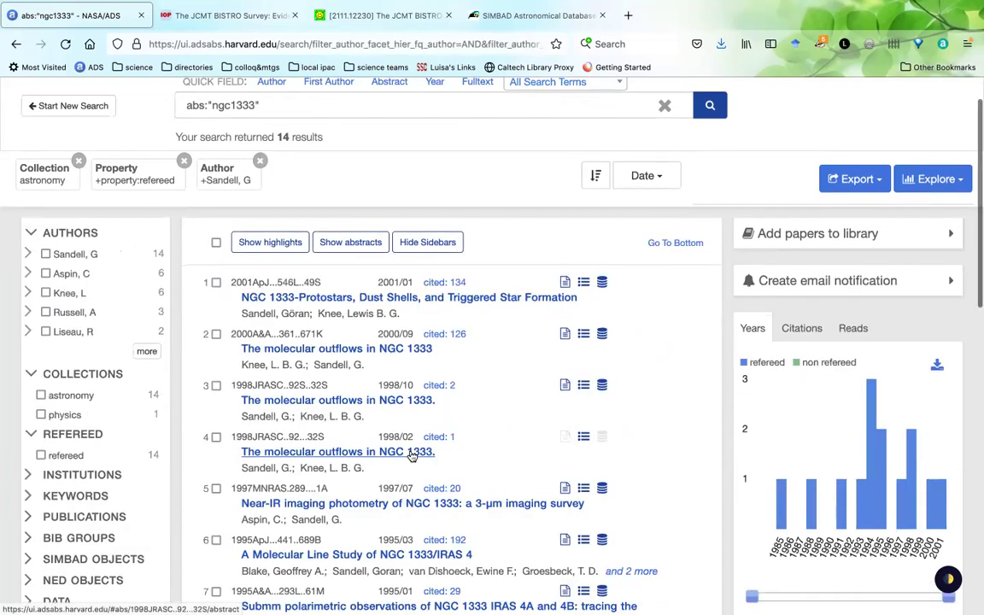
pyautogui.scroll(-1, 412, 456)
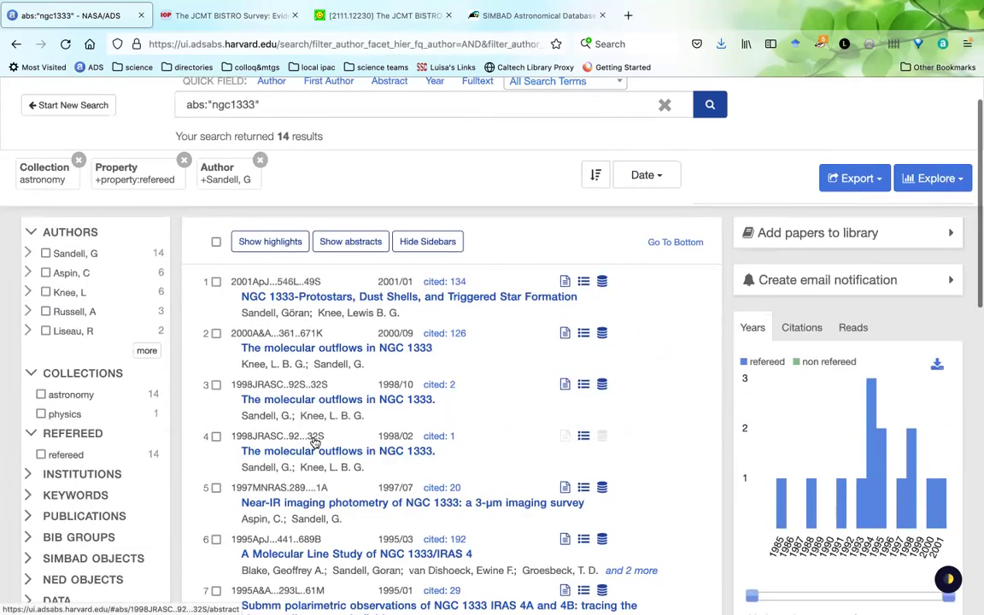
# Remove the author filter and replace the query with an author search for "Spitzer, L.".
pyautogui.click(259, 162)
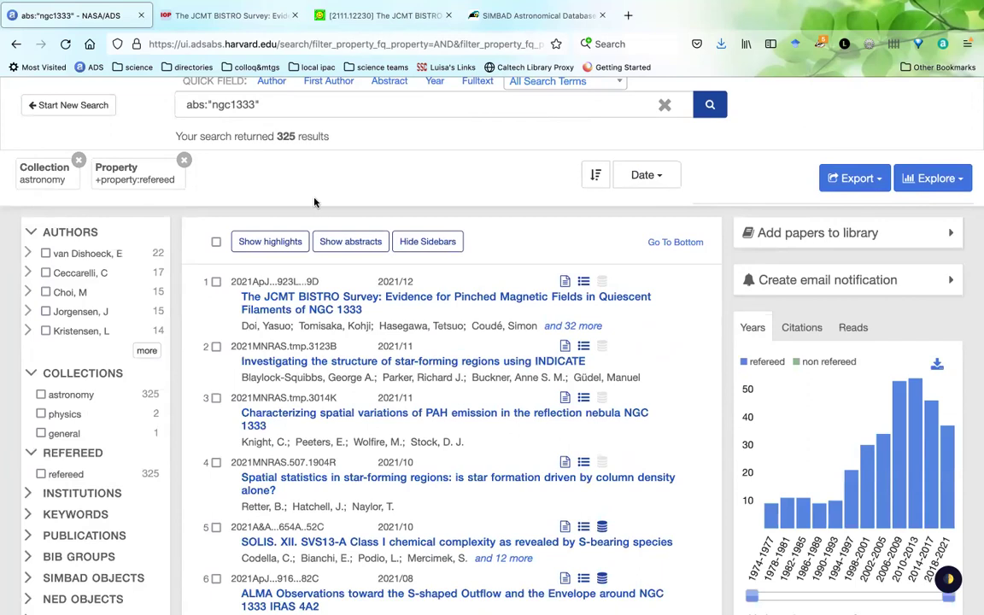
pyautogui.scroll(1, 265, 171)
pyautogui.tripleClick(248, 155)
pyautogui.press('BackSpace')
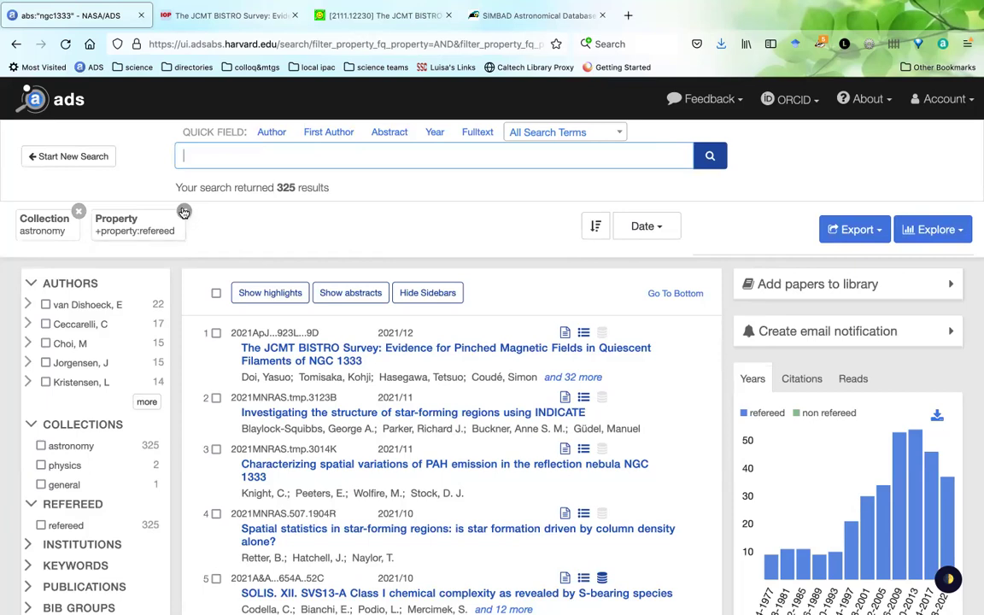
pyautogui.click(272, 133)
pyautogui.write('Spitzer, L."')
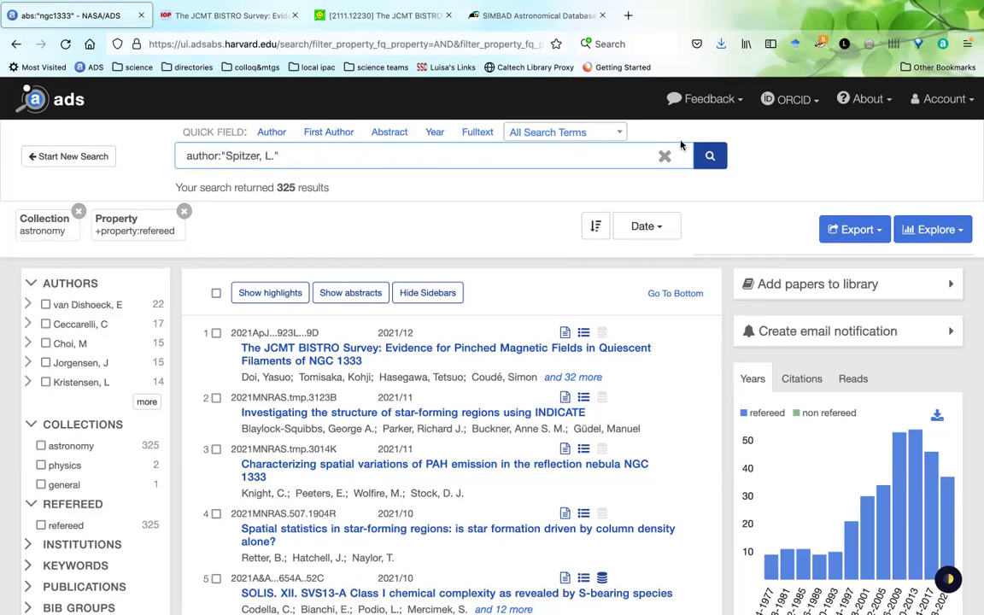
pyautogui.click(709, 157)
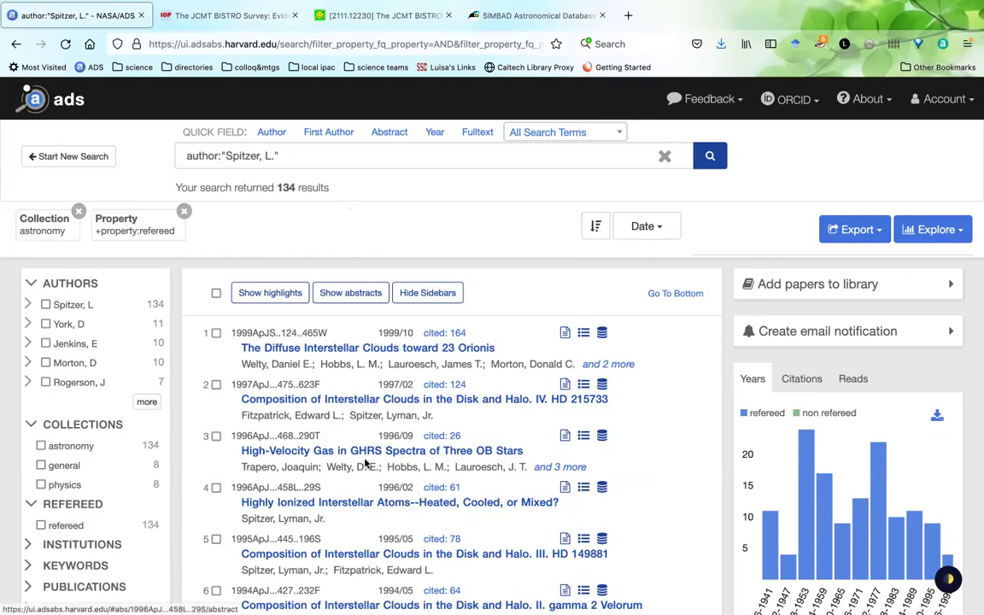
# Restrict the author search to first-author papers by changing the query to author:"^Spitzer, L." and rerun it.
pyautogui.click(225, 158)
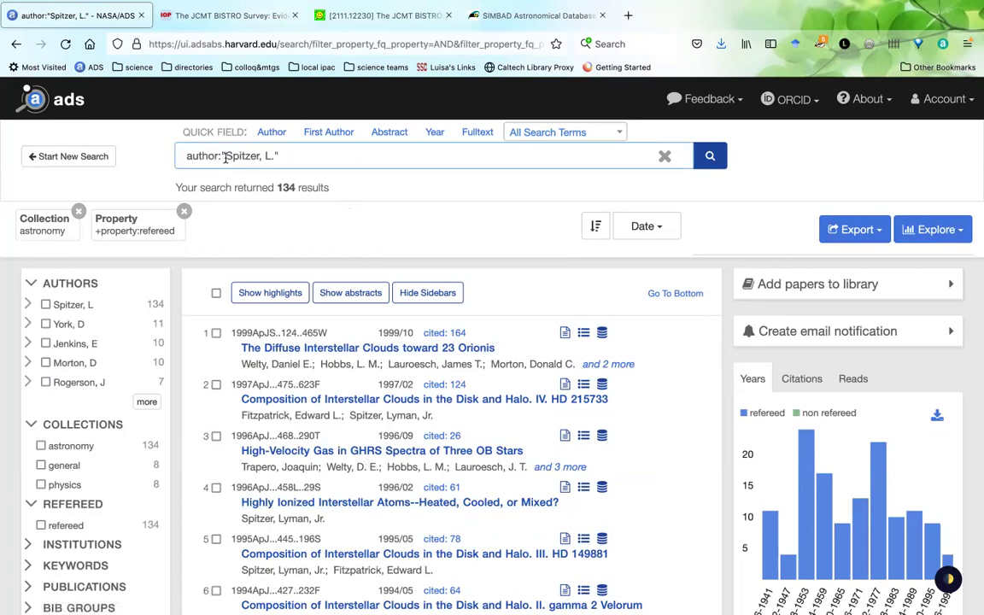
pyautogui.write('^')
pyautogui.click(709, 157)
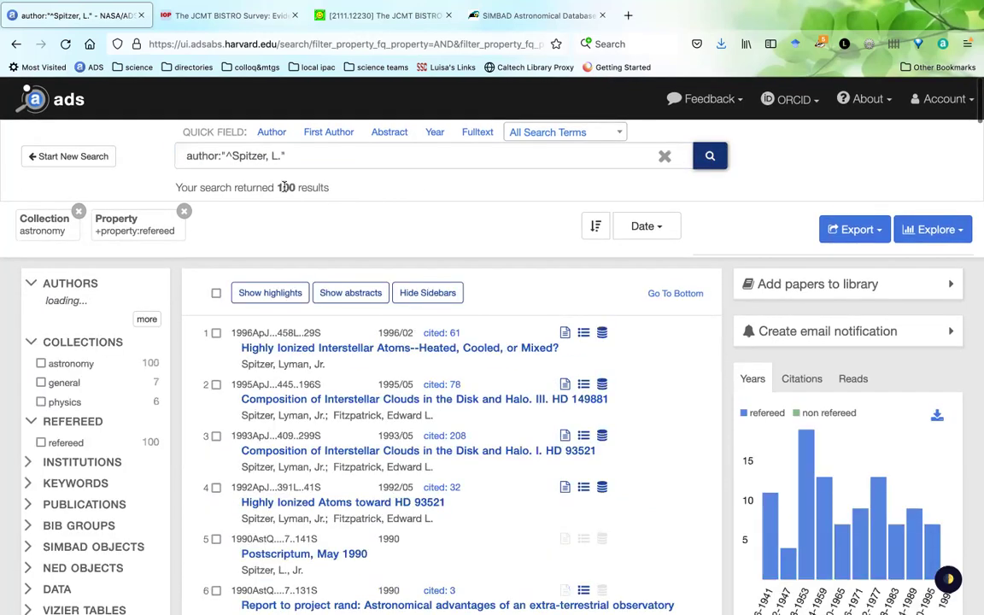
pyautogui.click(227, 156)
pyautogui.press('BackSpace')
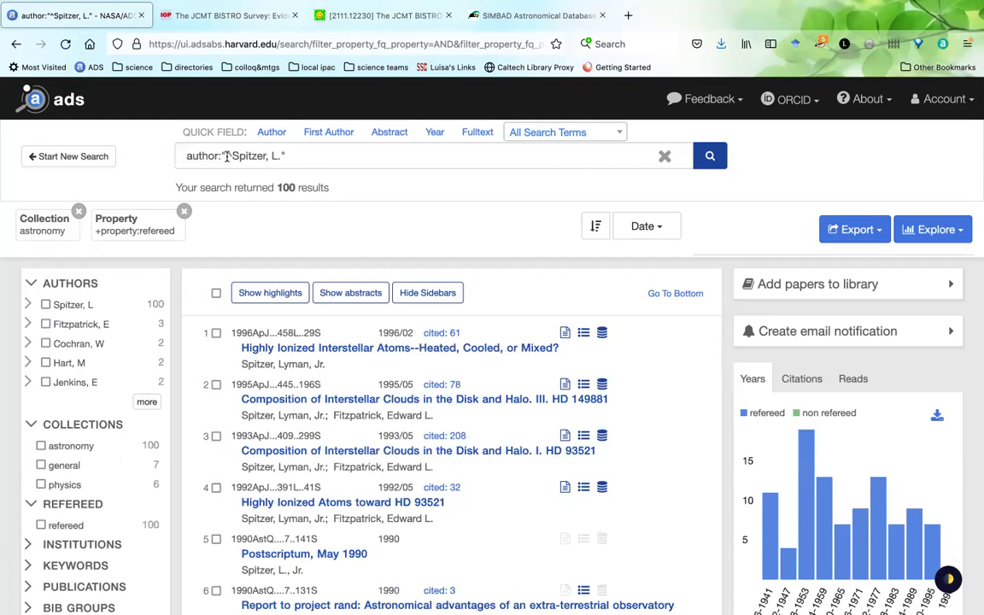
# Expand the options for adding the papers to a library and collapse them again.
pyautogui.scroll(-1, 408, 268)
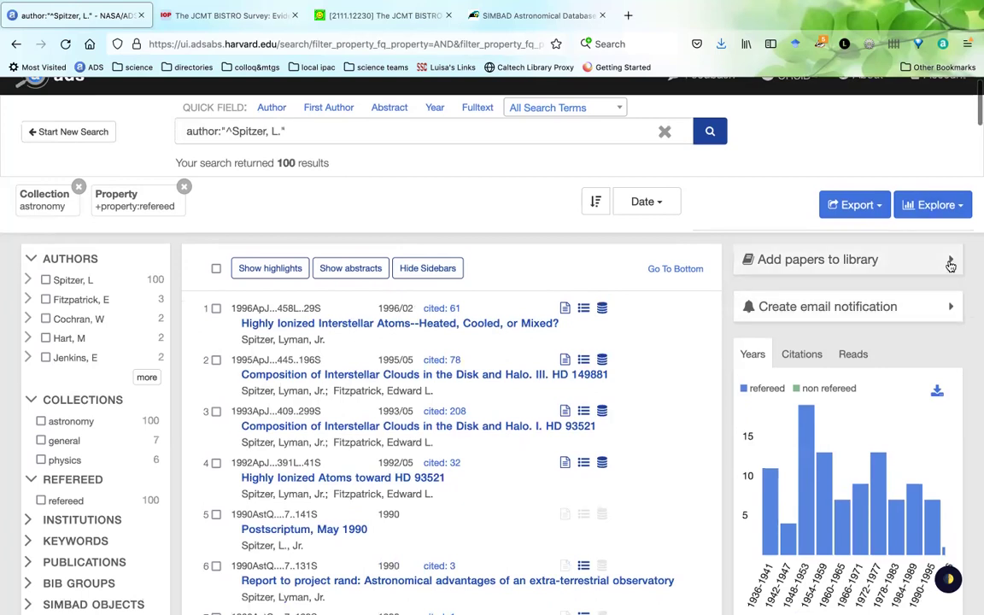
pyautogui.click(951, 261)
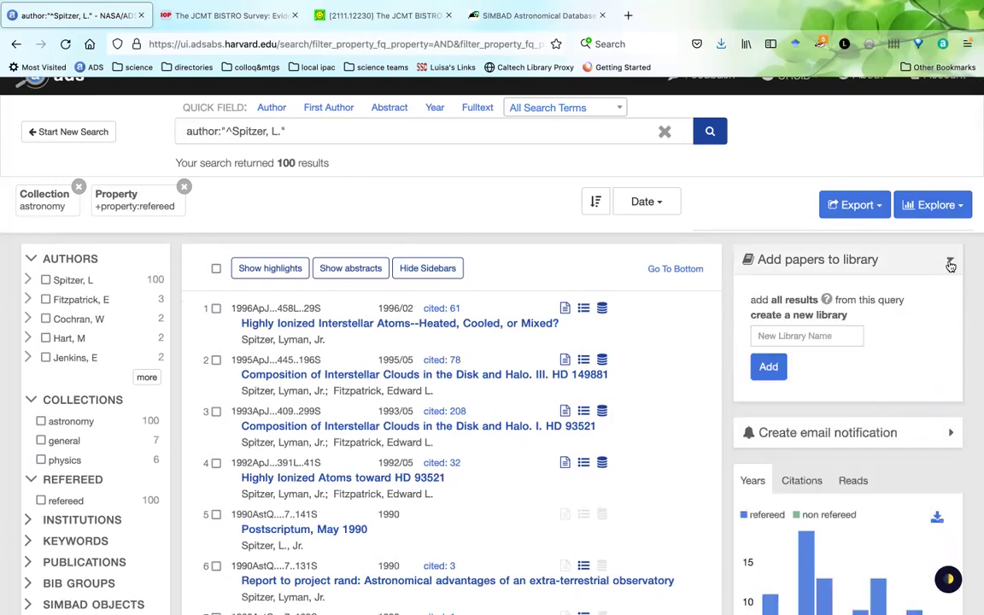
pyautogui.click(951, 263)
pyautogui.scroll(1, 700, 246)
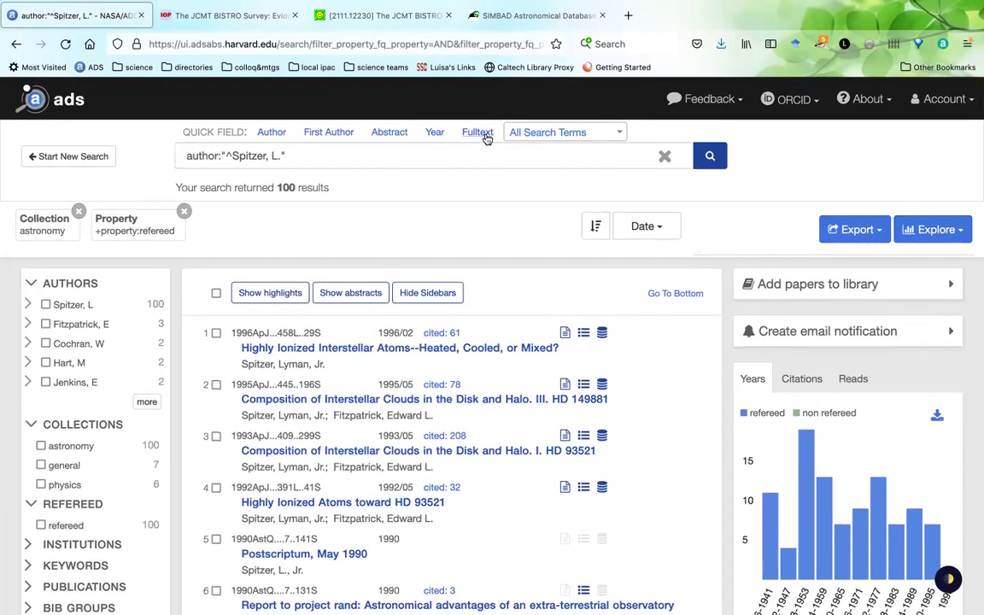
# Look through the full list of available search terms and close it without choosing one.
pyautogui.click(571, 135)
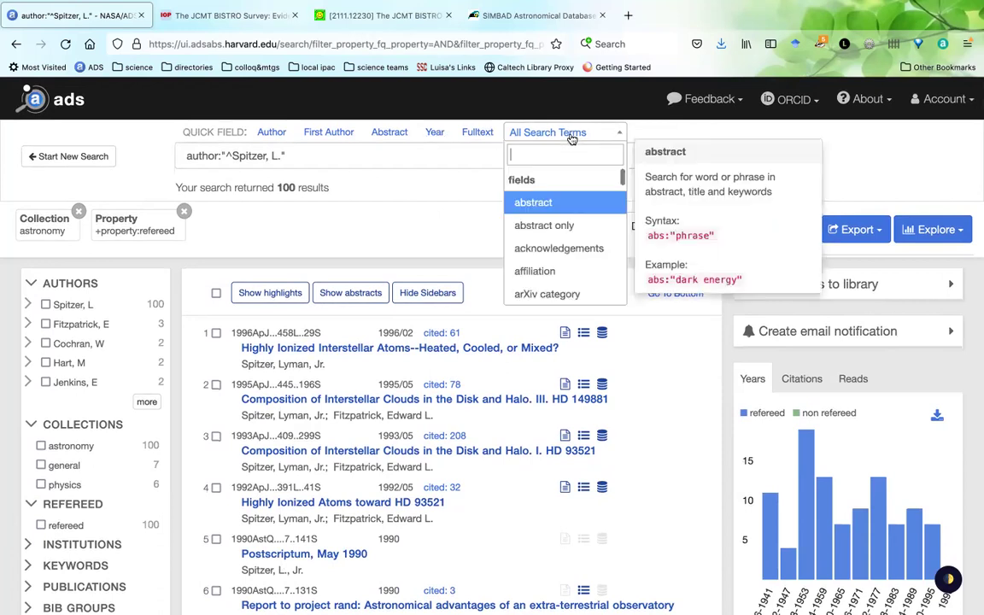
pyautogui.scroll(-6, 559, 227)
pyautogui.scroll(-6, 556, 231)
pyautogui.scroll(12, 513, 224)
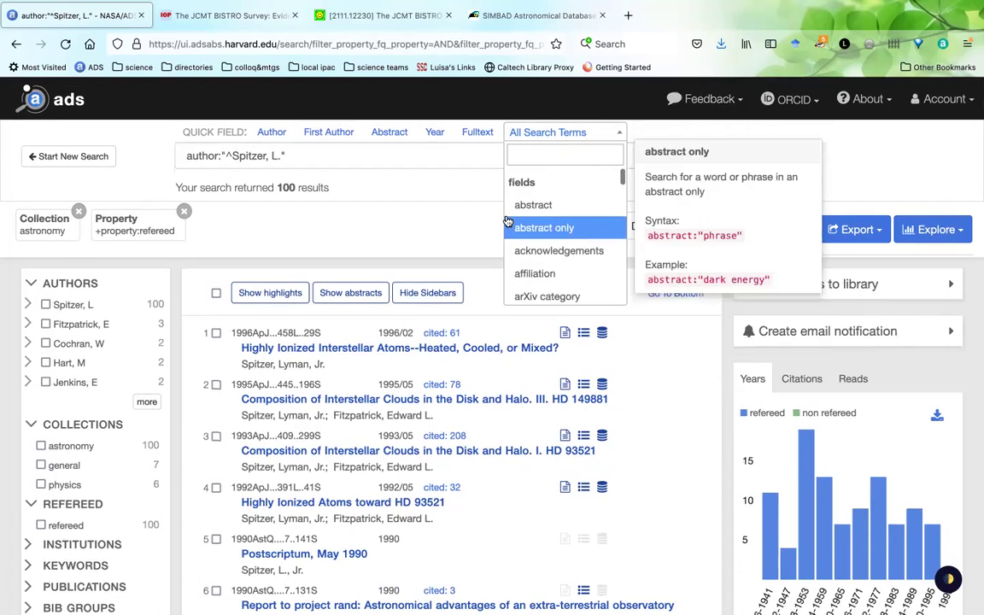
pyautogui.click(396, 187)
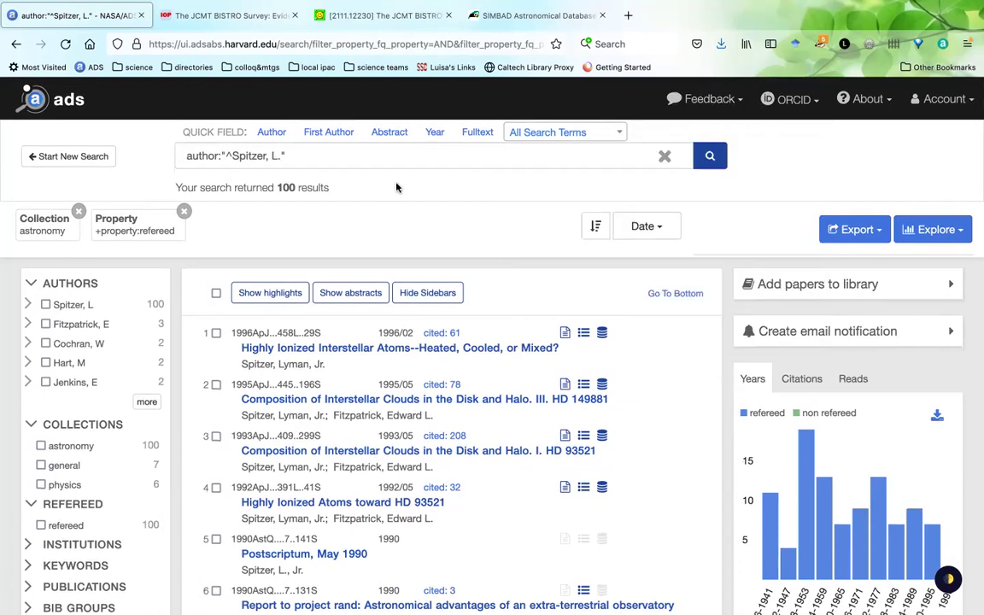
# Switch to the SIMBAD database and query the identifier M31.
pyautogui.click(504, 22)
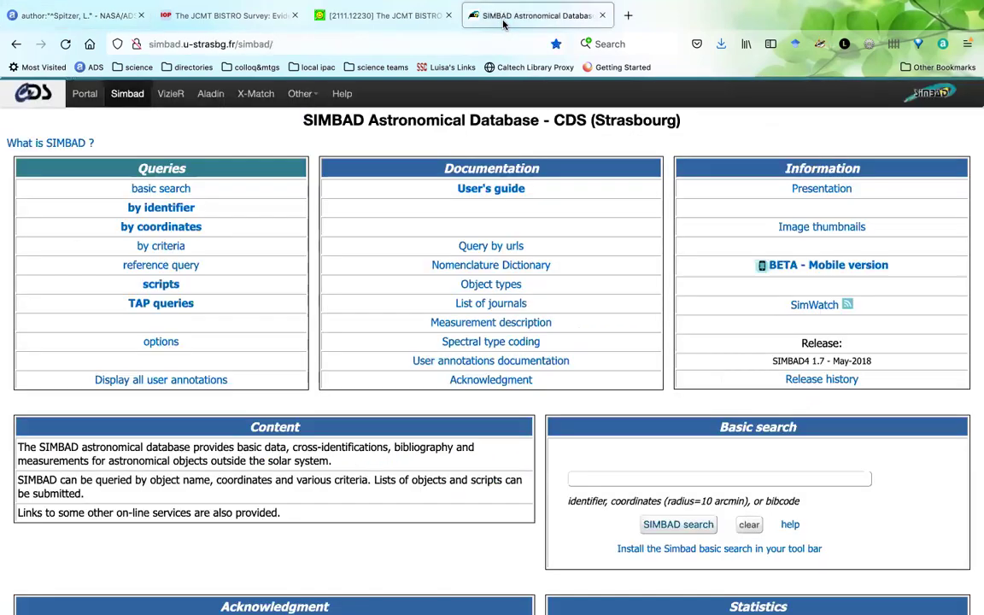
pyautogui.click(176, 208)
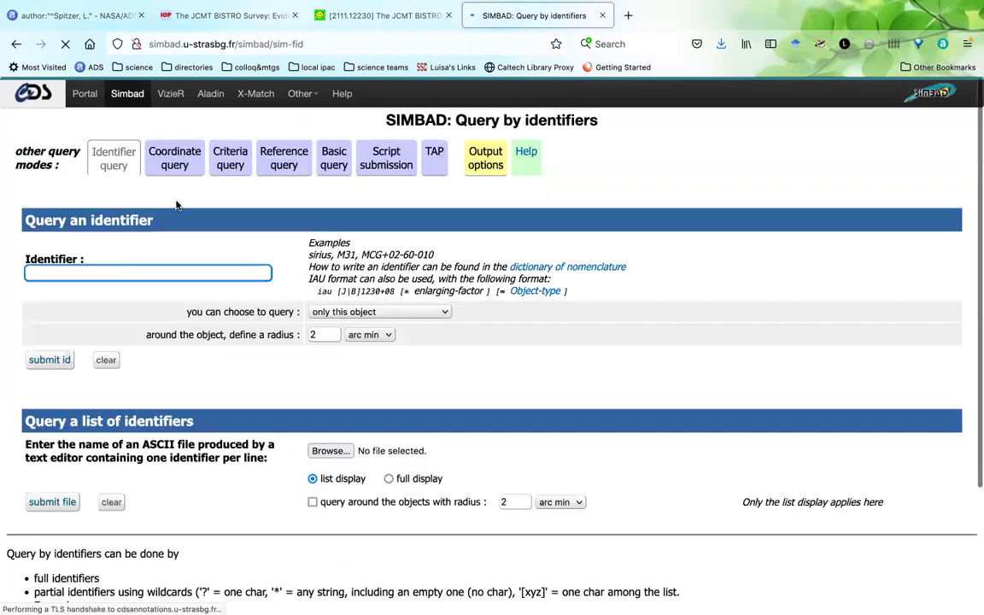
pyautogui.click(203, 272)
pyautogui.write('M31')
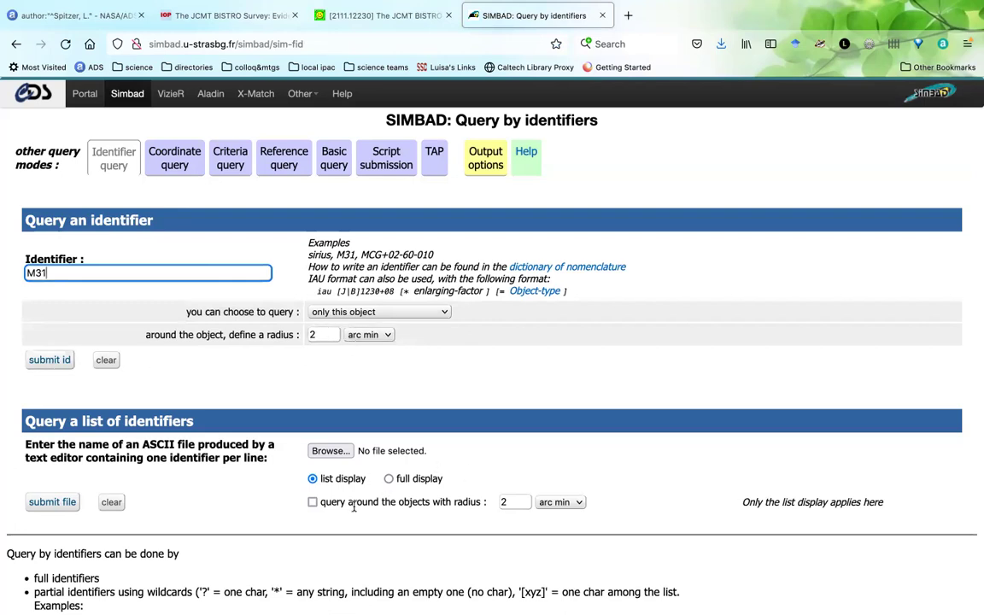
pyautogui.click(48, 358)
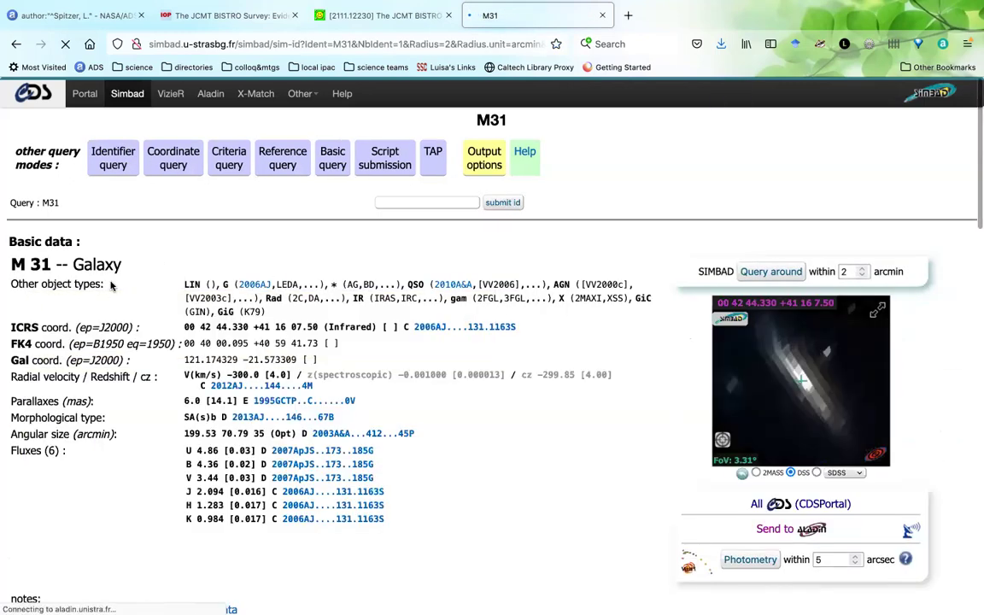
# Examine the basic data, sky image and object hierarchy in the M31 entry.
pyautogui.scroll(-1, 181, 261)
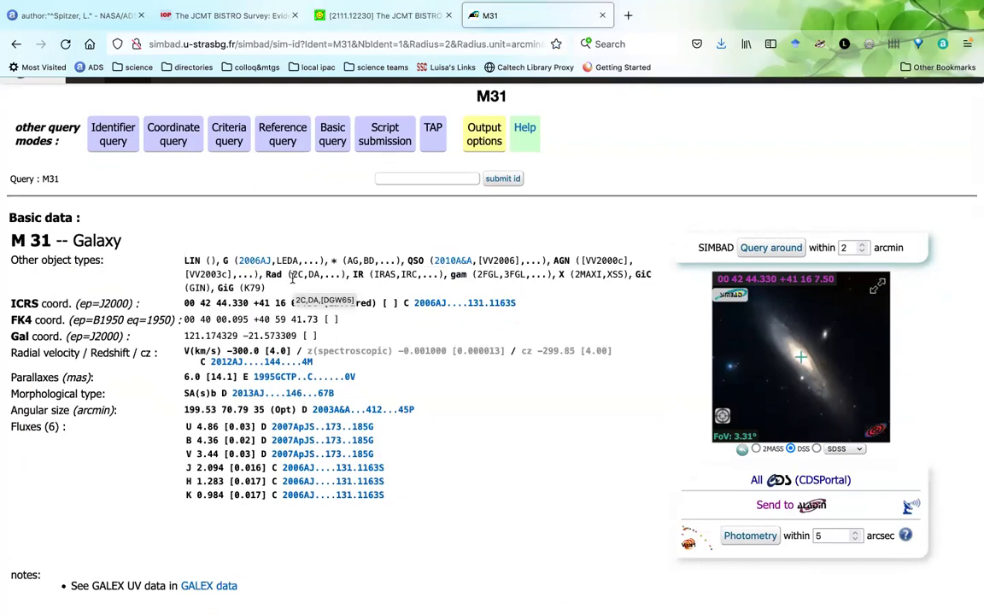
pyautogui.scroll(-1, 488, 401)
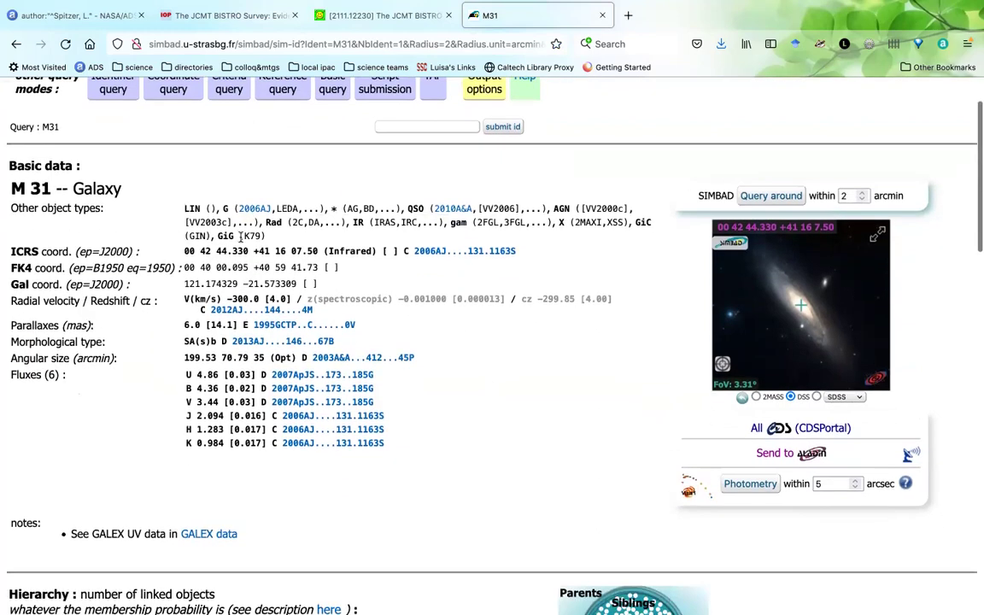
pyautogui.scroll(-1, 413, 248)
pyautogui.moveTo(99, 240)
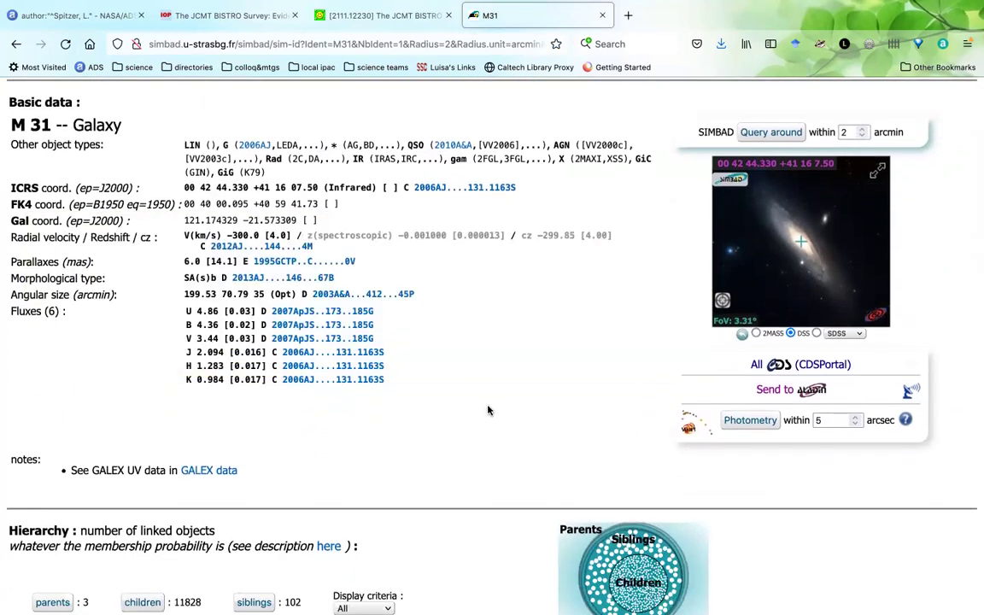
pyautogui.scroll(-1, 485, 408)
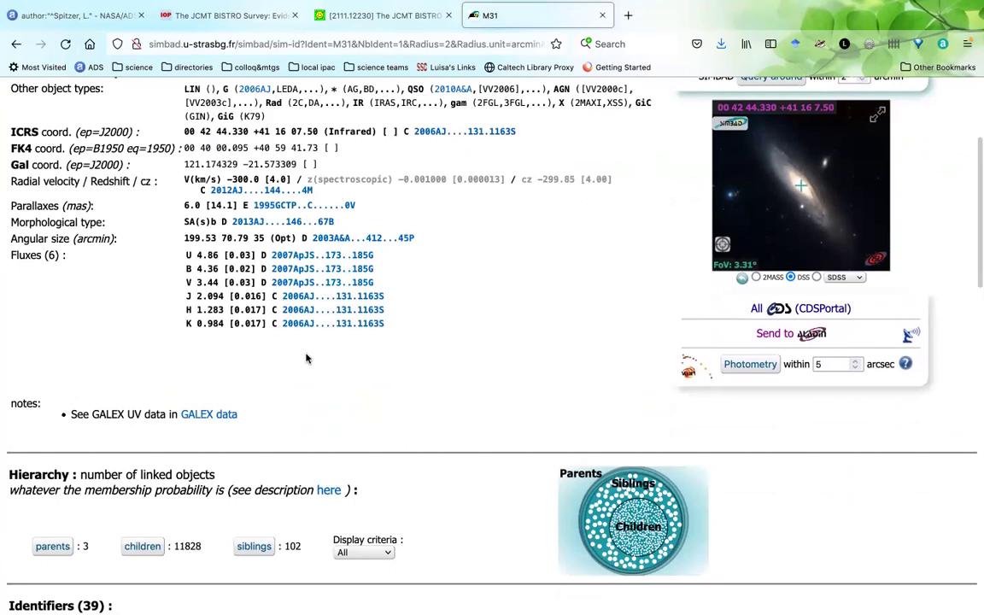
pyautogui.scroll(-1, 307, 358)
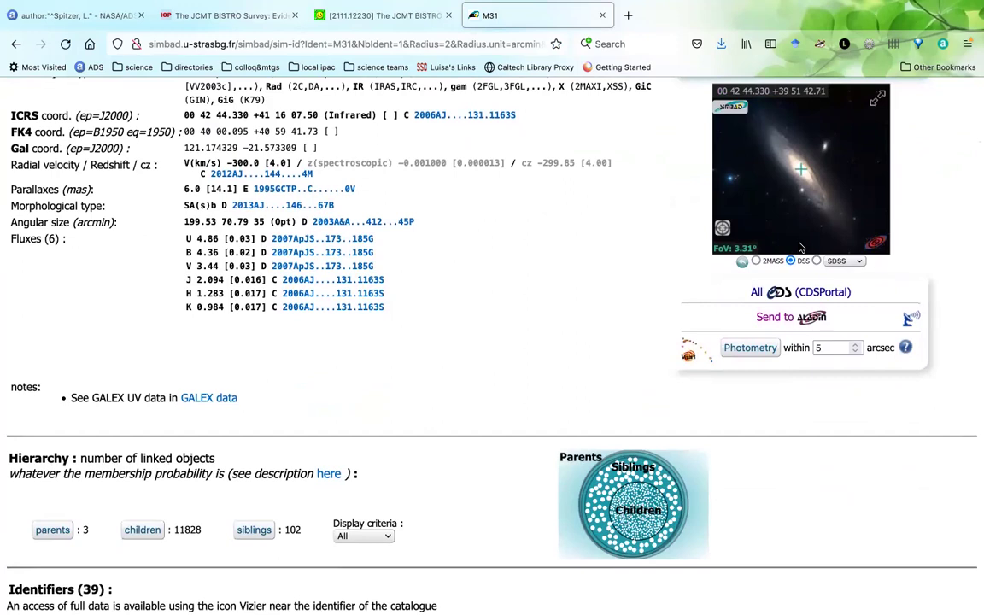
pyautogui.scroll(-5, 562, 303)
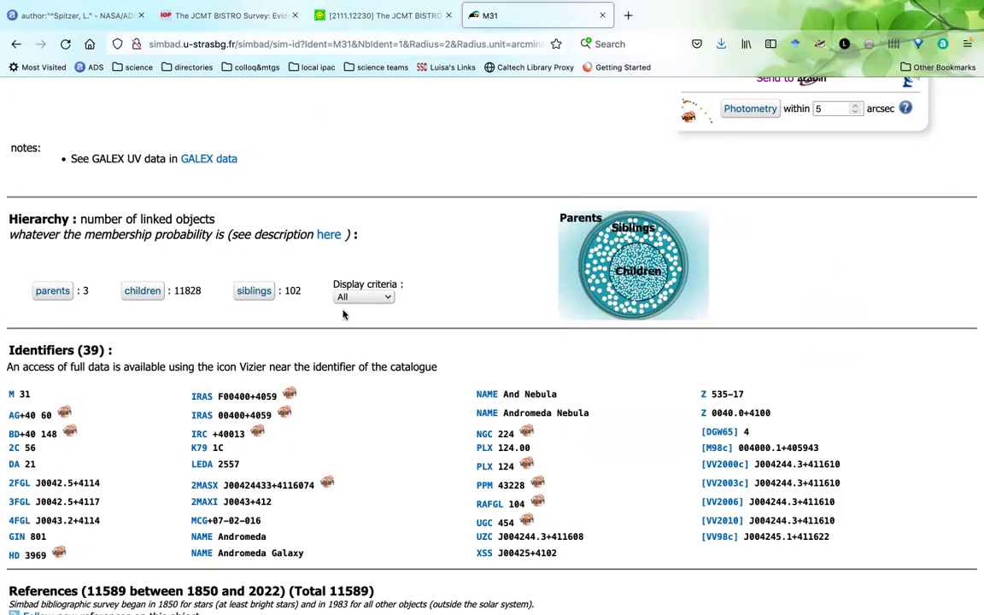
pyautogui.scroll(2, 344, 314)
# Examine the identifiers, references, collections of measurements, observing logs and external archives listed for M31.
pyautogui.scroll(-5, 117, 228)
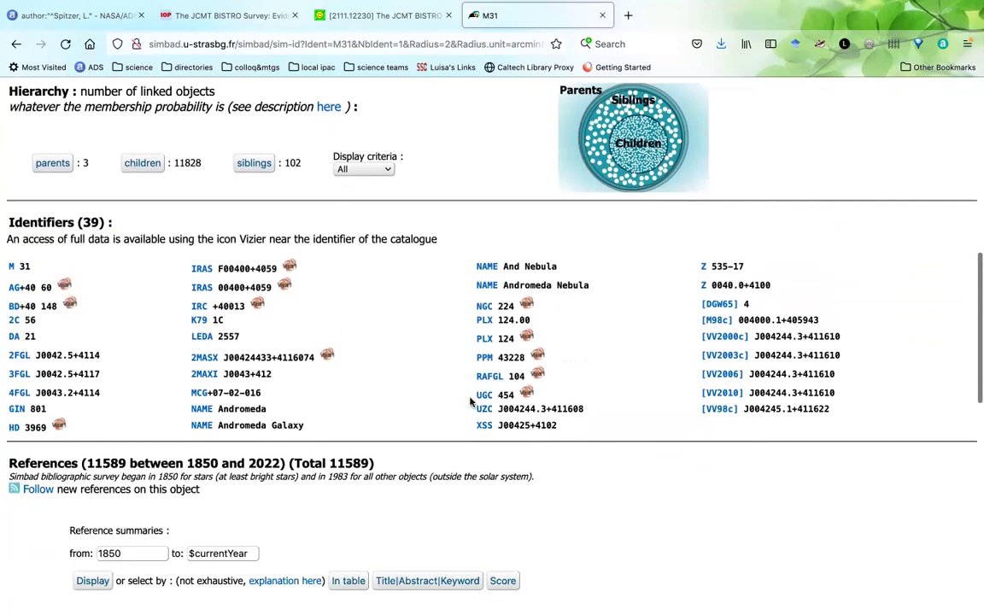
pyautogui.scroll(-2, 458, 400)
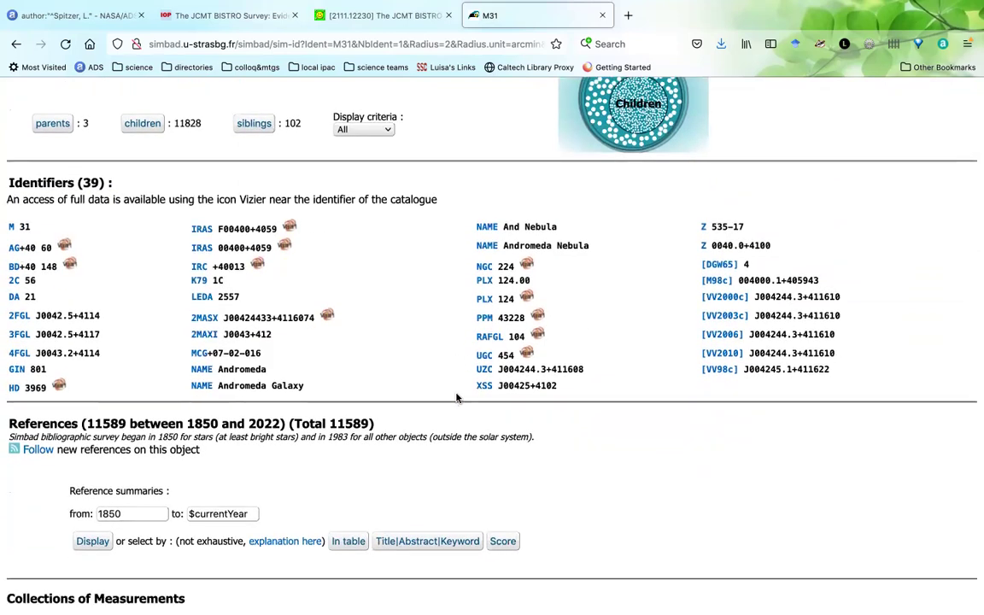
pyautogui.scroll(-1, 457, 397)
pyautogui.scroll(-2, 457, 397)
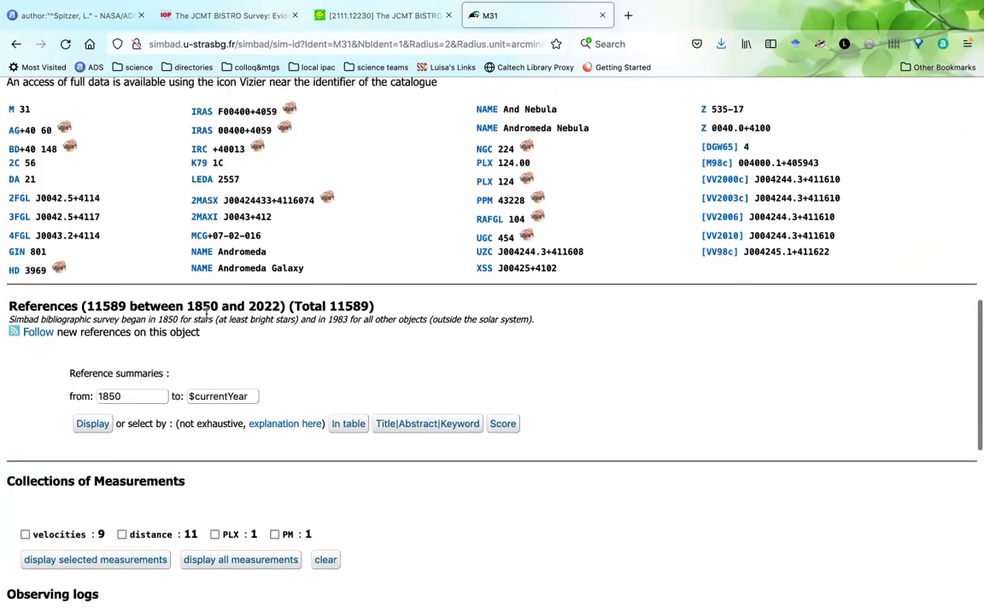
pyautogui.scroll(-1, 560, 374)
pyautogui.scroll(-1, 561, 374)
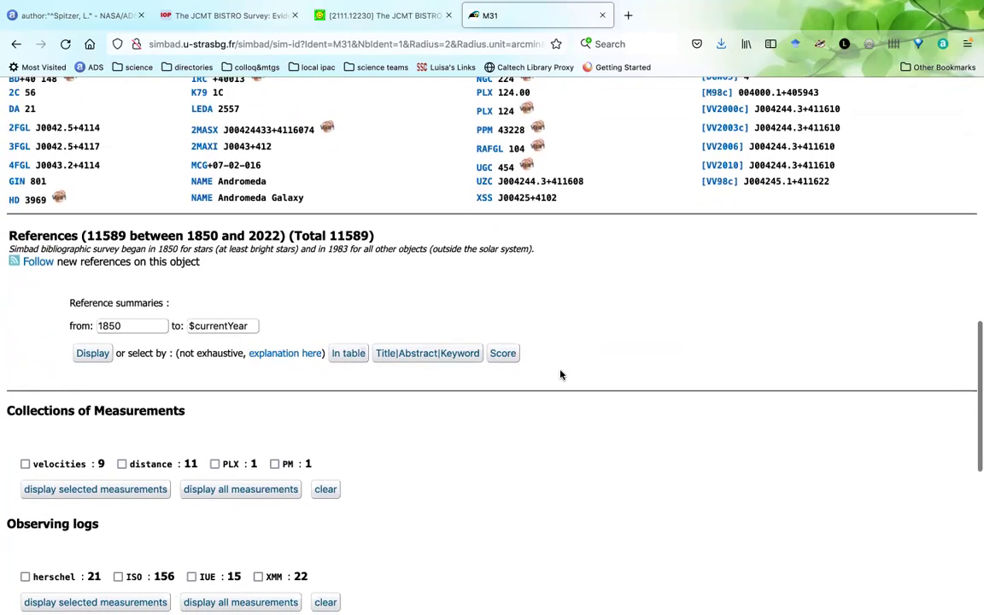
pyautogui.scroll(-5, 561, 374)
pyautogui.scroll(-3, 560, 374)
# Display the M31 reference summaries from 1850 to the current year.
pyautogui.scroll(5, 560, 373)
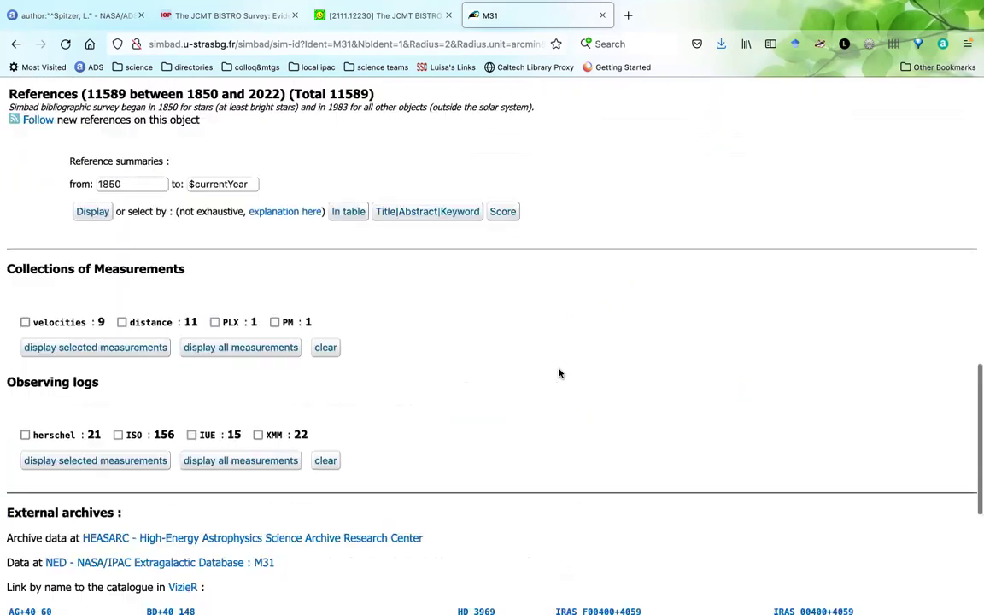
pyautogui.scroll(2, 97, 338)
pyautogui.click(92, 331)
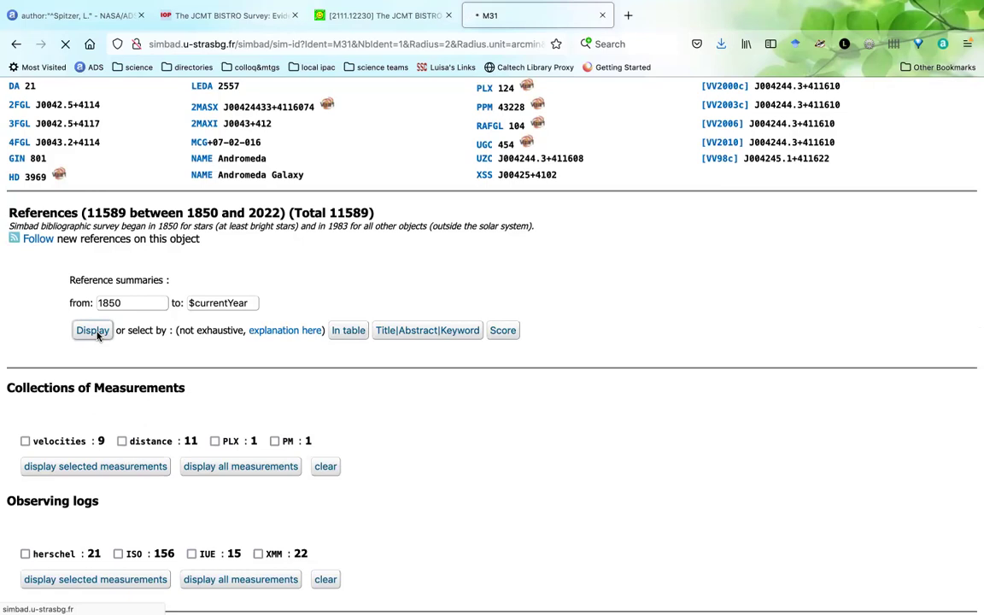
# Open the bookmarked SIMBAD site in a new browser tab and bring up its query by identifier.
pyautogui.click(628, 16)
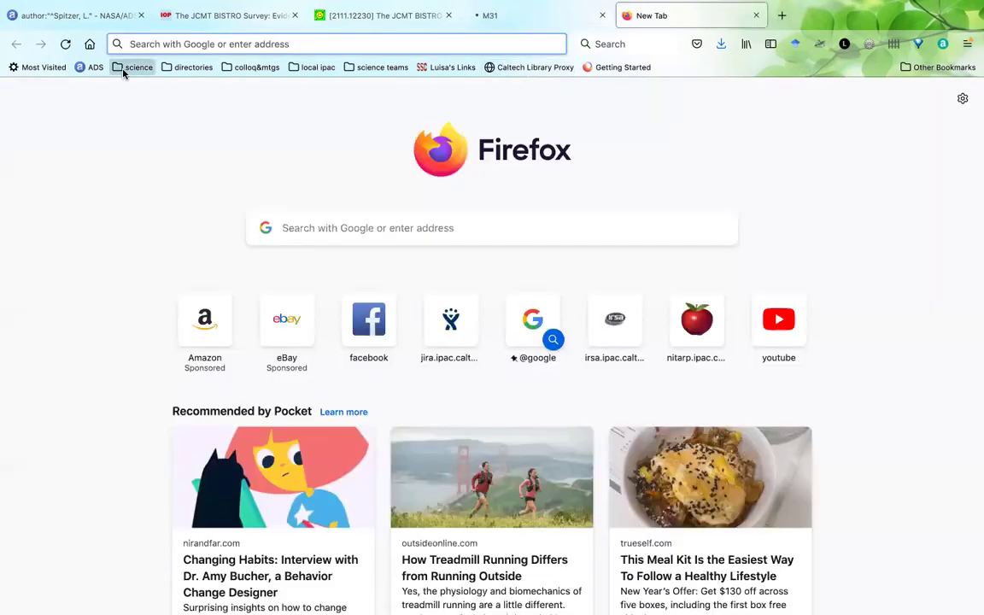
pyautogui.click(123, 73)
pyautogui.click(133, 113)
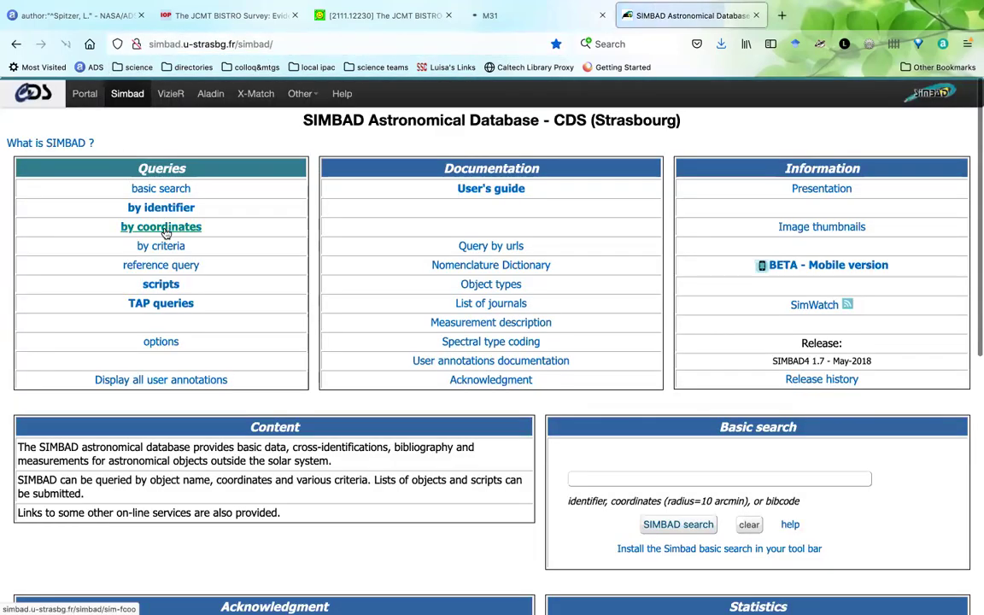
pyautogui.click(160, 208)
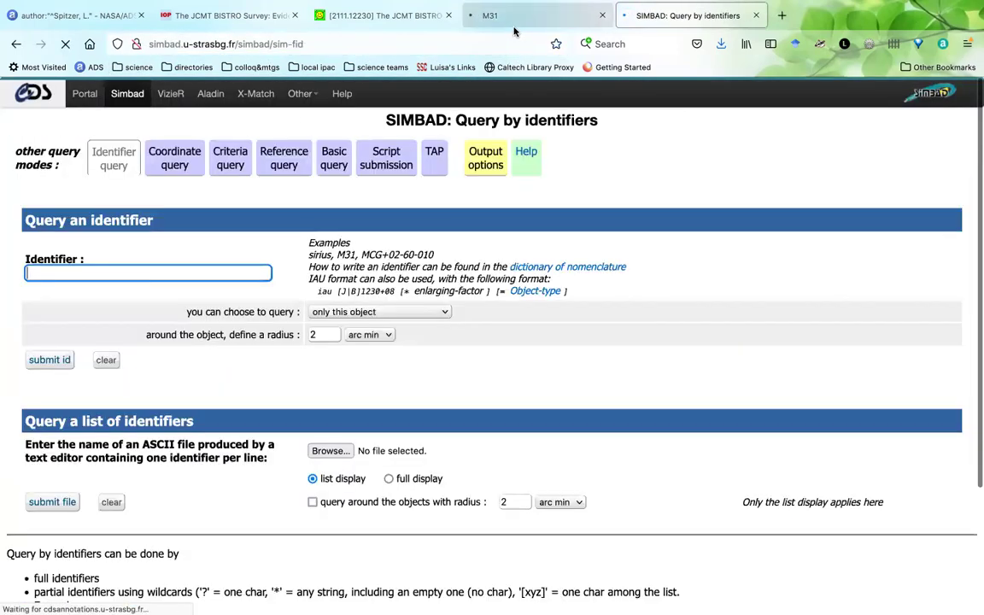
pyautogui.click(513, 22)
pyautogui.click(637, 16)
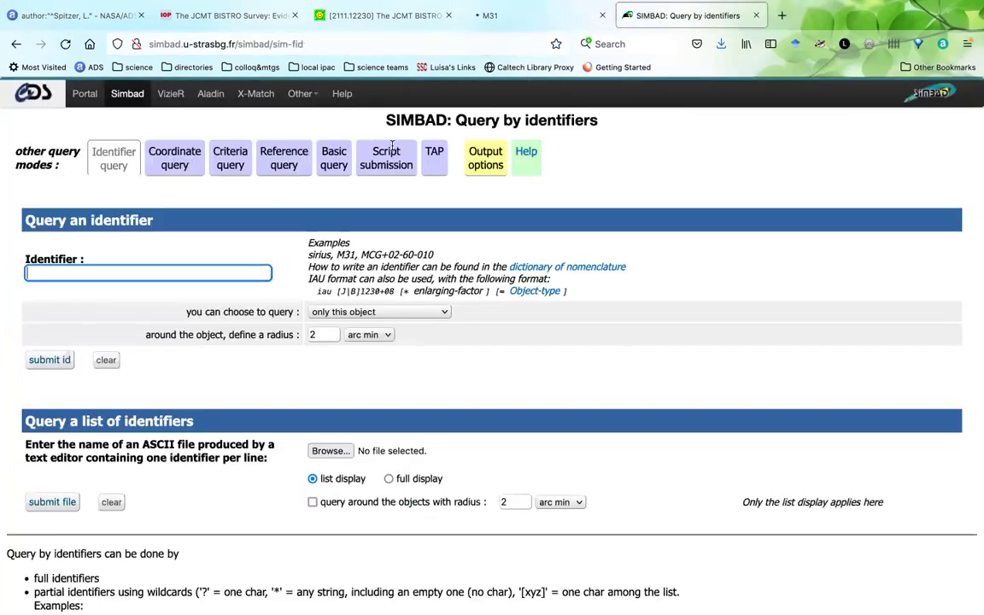
# Query SIMBAD for the identifier Hd555, keeping only this object and the radius unit of arc min.
pyautogui.click(193, 270)
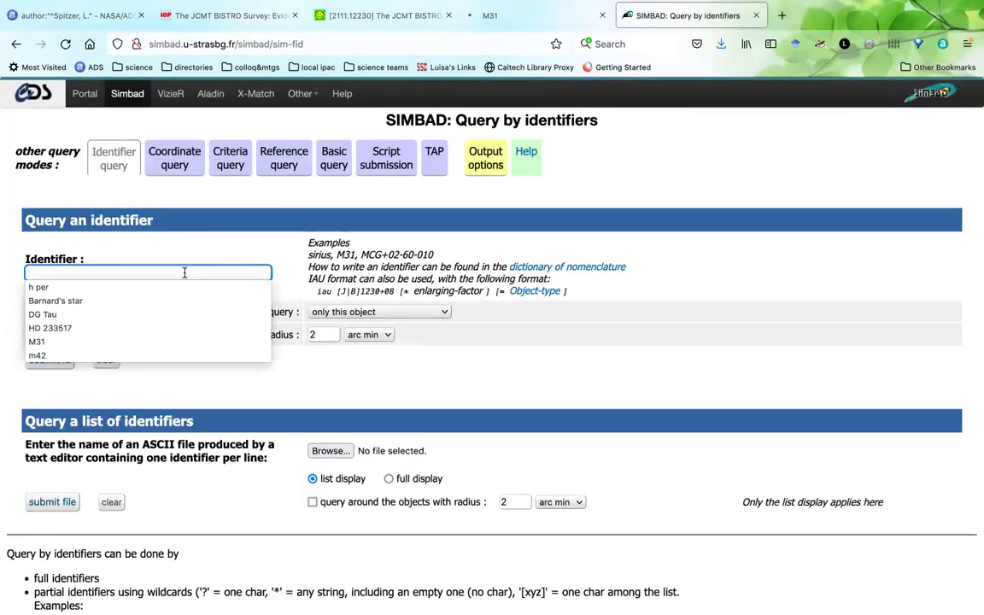
pyautogui.click(142, 269)
pyautogui.write('Hd555')
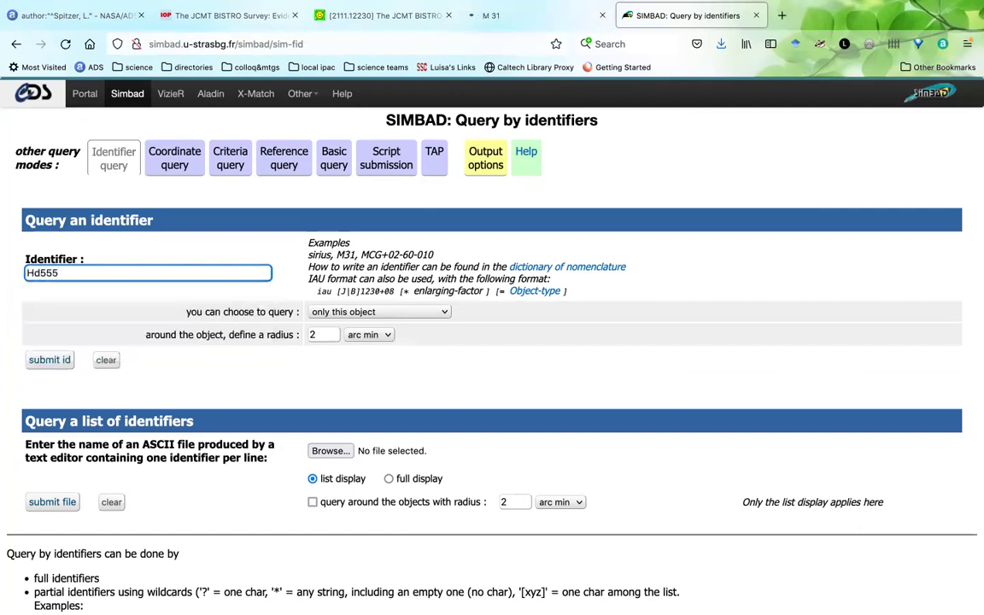
pyautogui.scroll(-1, 369, 338)
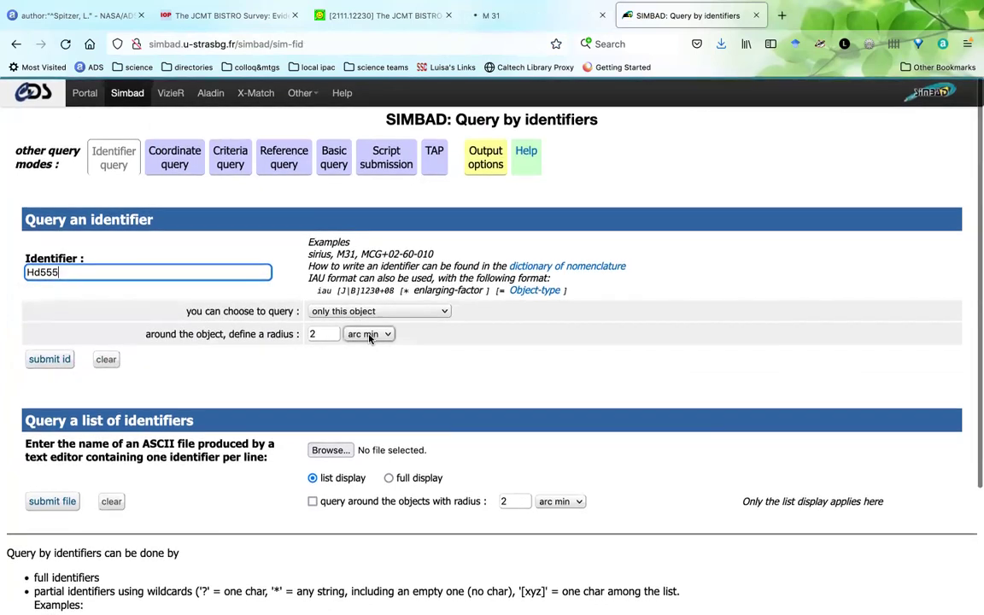
pyautogui.click(369, 334)
pyautogui.click(376, 349)
pyautogui.click(49, 360)
# Examine the M31 reference summaries, including their titles, bibcodes, linked CDS tables and Simbad objects.
pyautogui.click(520, 17)
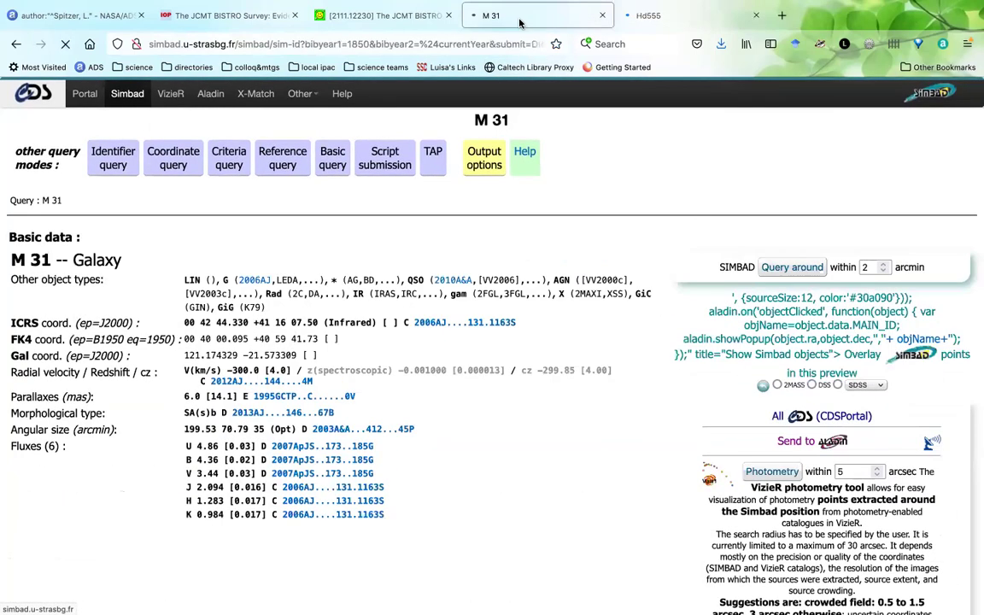
pyautogui.scroll(-10, 689, 220)
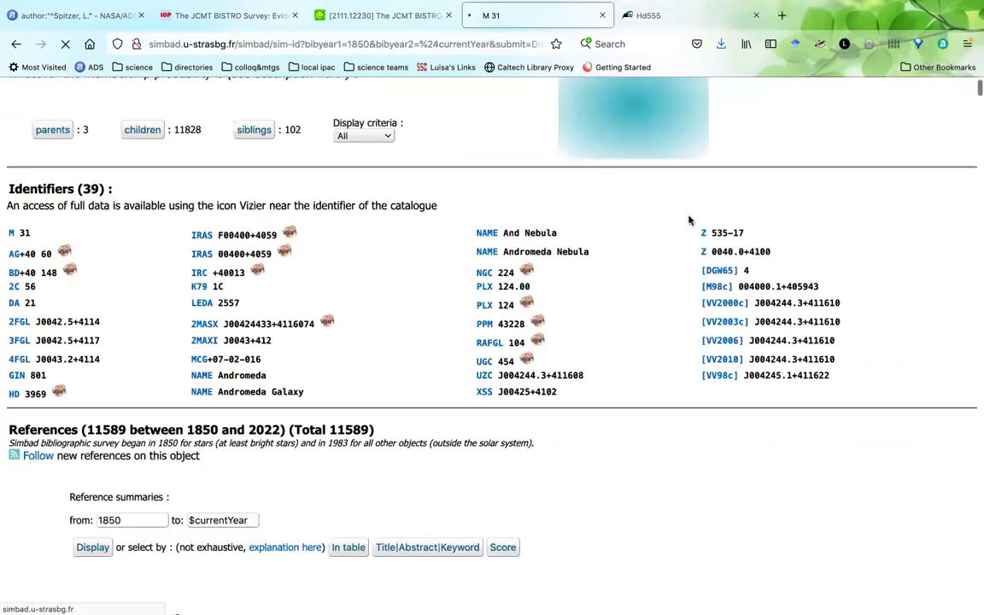
pyautogui.click(639, 15)
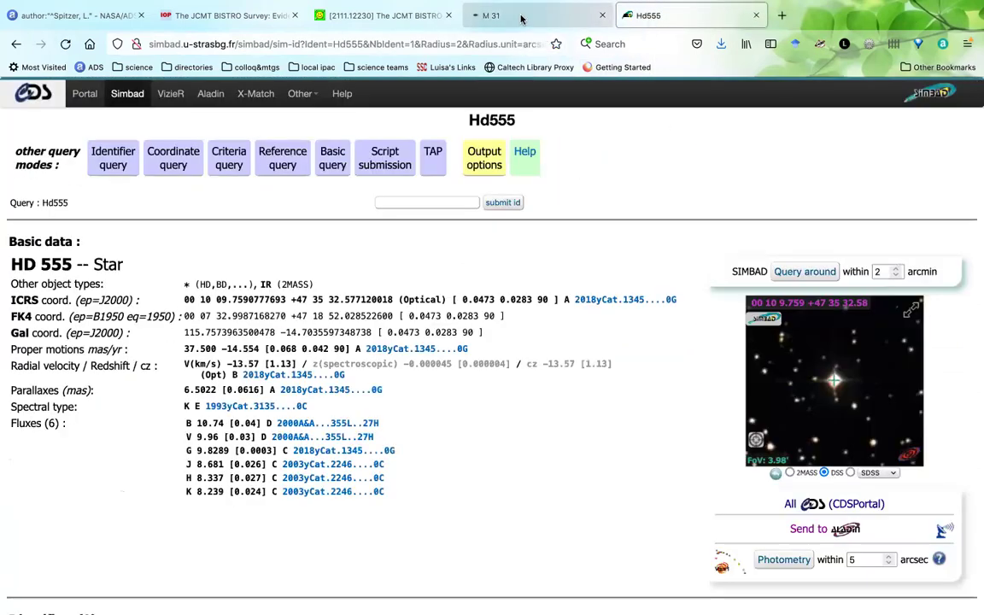
pyautogui.click(523, 15)
pyautogui.scroll(-1, 221, 300)
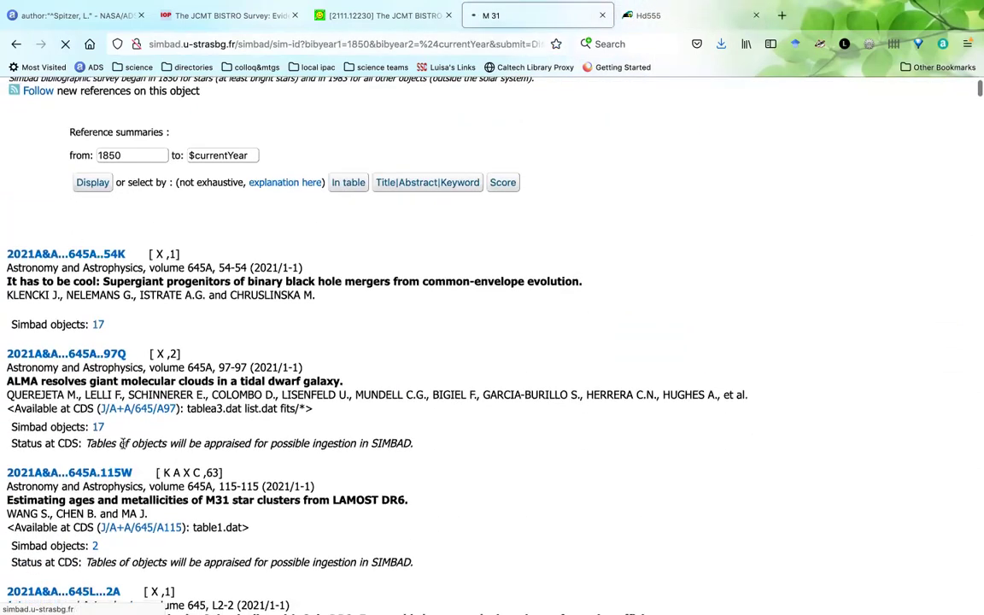
pyautogui.scroll(-1, 160, 290)
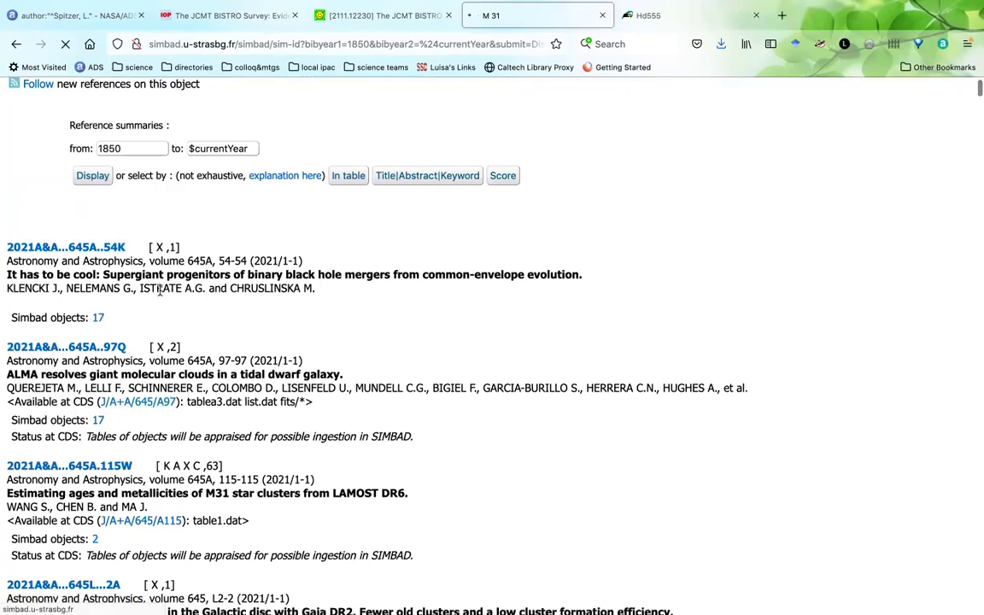
pyautogui.scroll(-1, 160, 289)
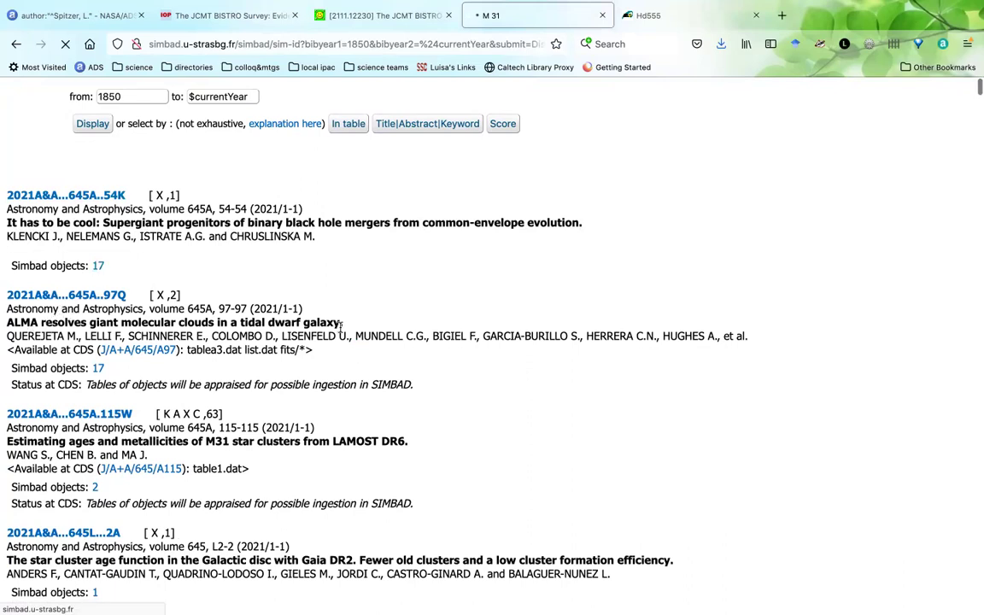
pyautogui.scroll(-1, 339, 328)
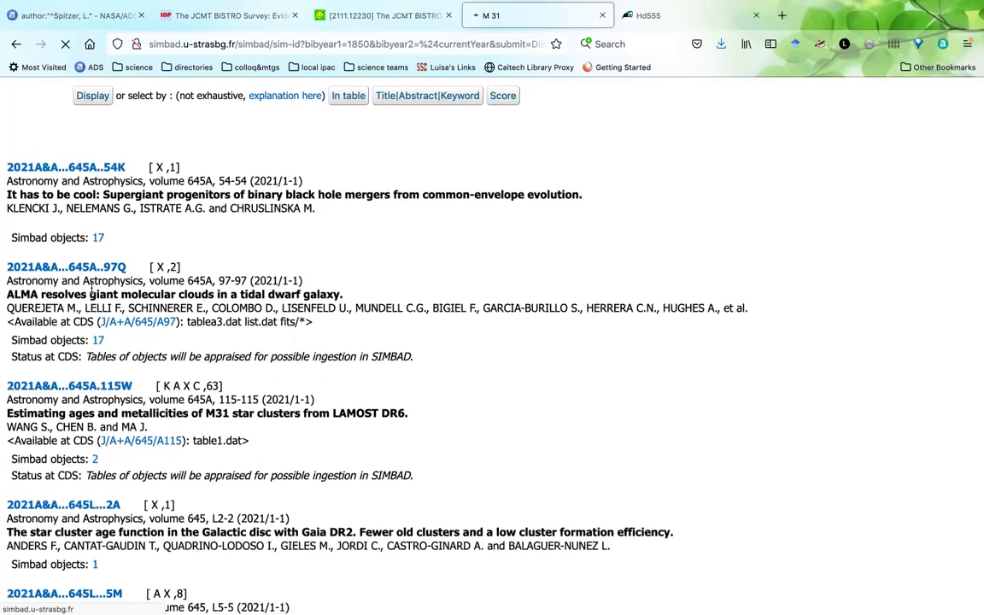
pyautogui.scroll(-2, 199, 401)
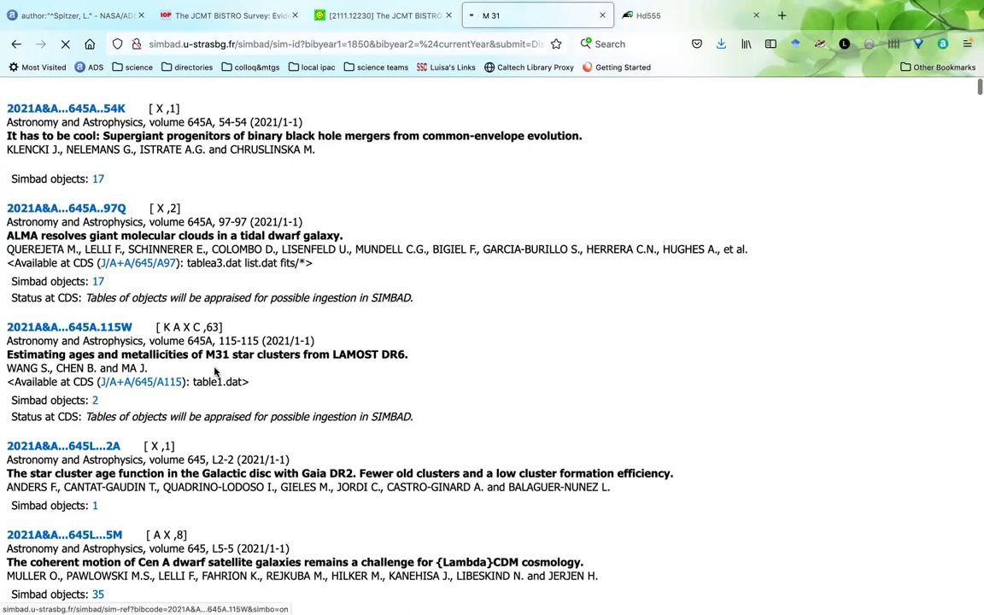
pyautogui.scroll(4, 255, 359)
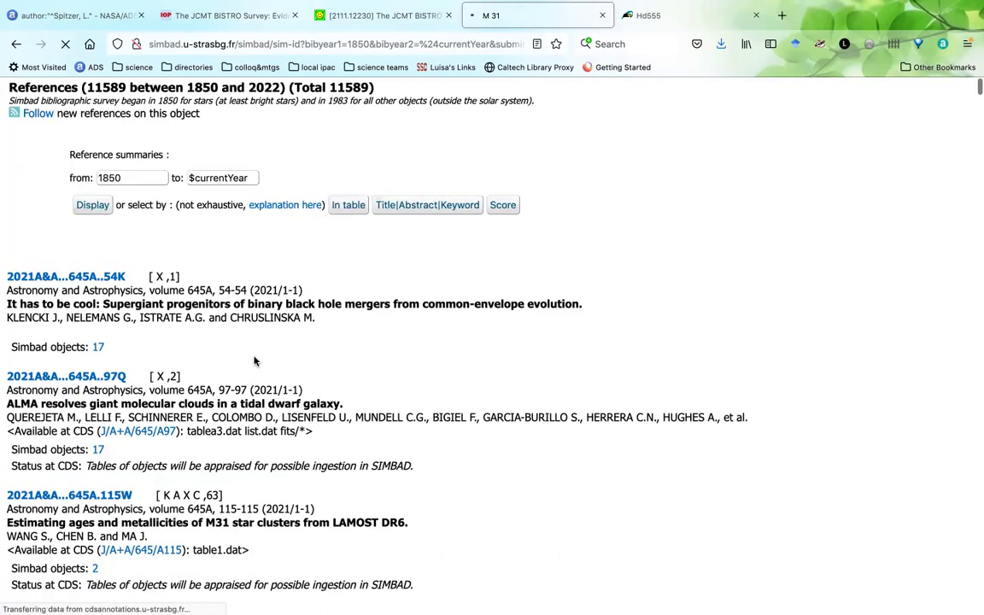
pyautogui.scroll(-3, 254, 359)
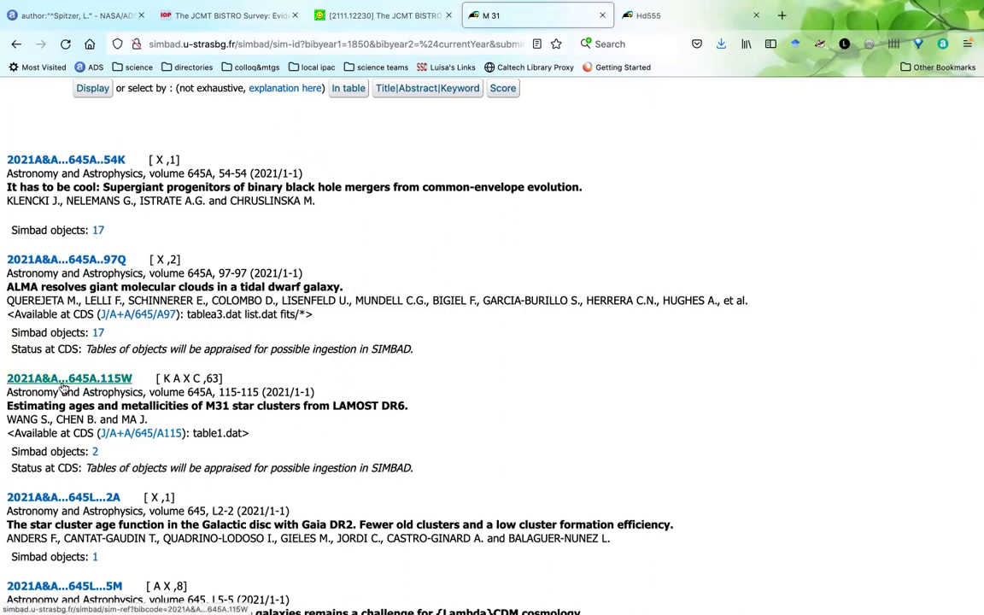
pyautogui.scroll(-2, 270, 445)
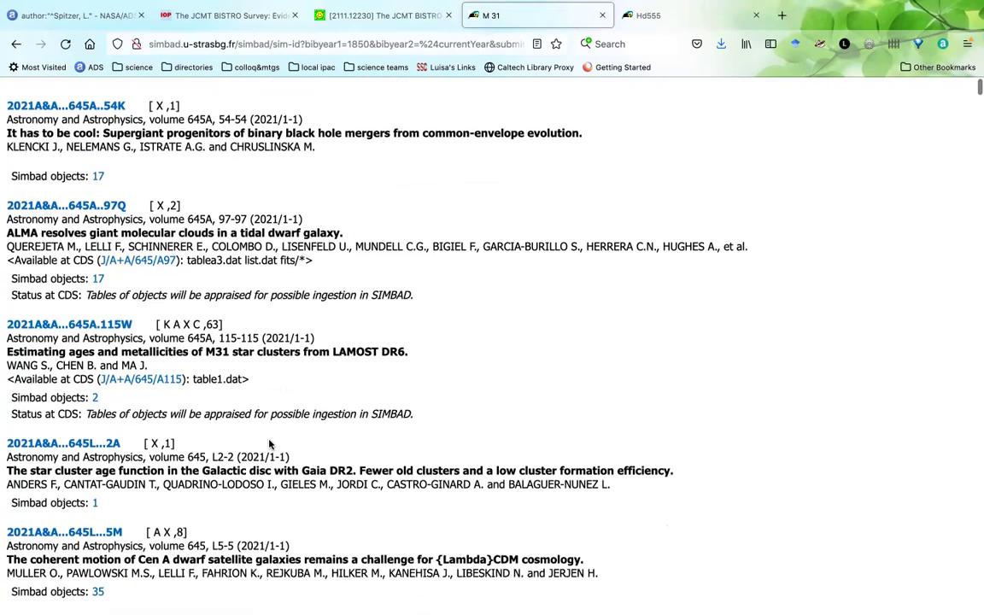
pyautogui.scroll(-3, 270, 444)
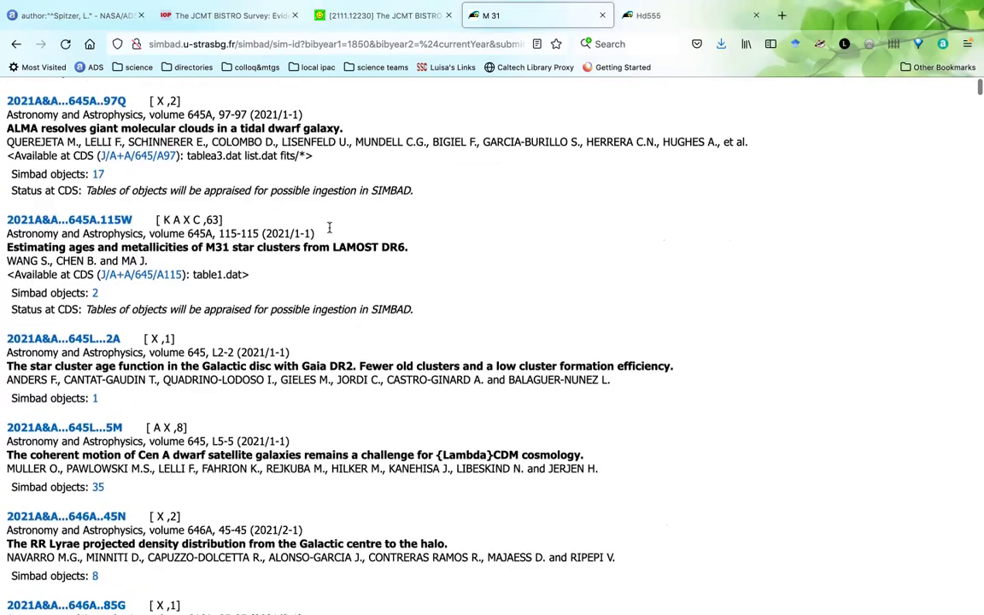
# Display the HD 555 reference summaries from 1850 to the current year and review them alongside the star's basic data.
pyautogui.click(658, 15)
pyautogui.scroll(-2, 193, 334)
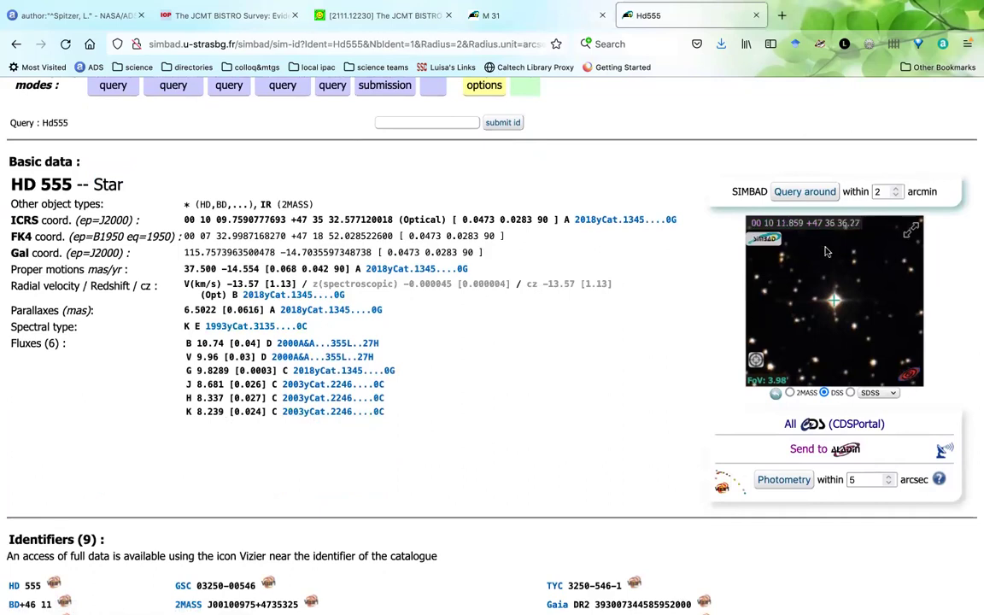
pyautogui.scroll(-5, 503, 403)
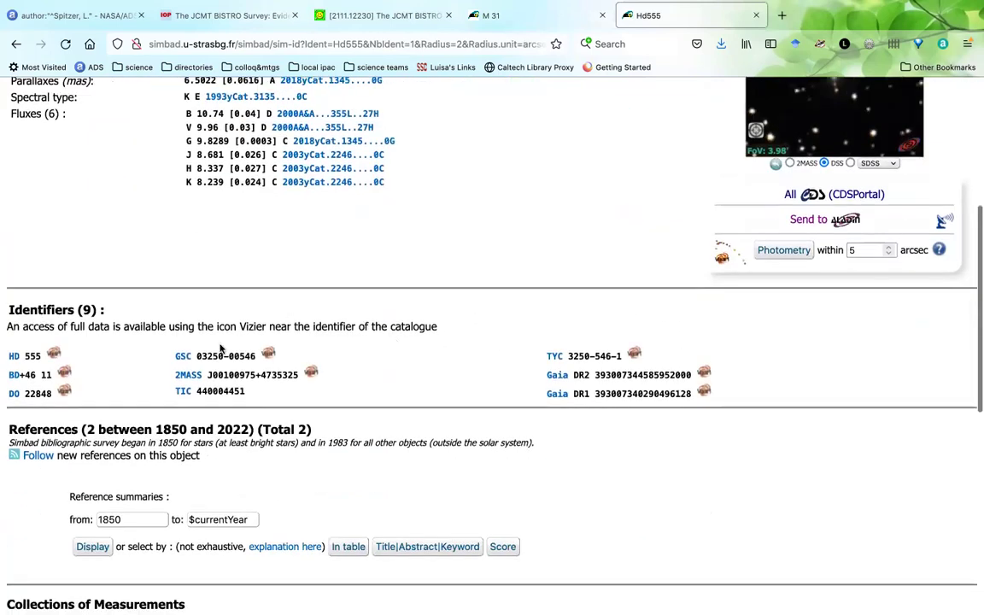
pyautogui.scroll(-4, 456, 422)
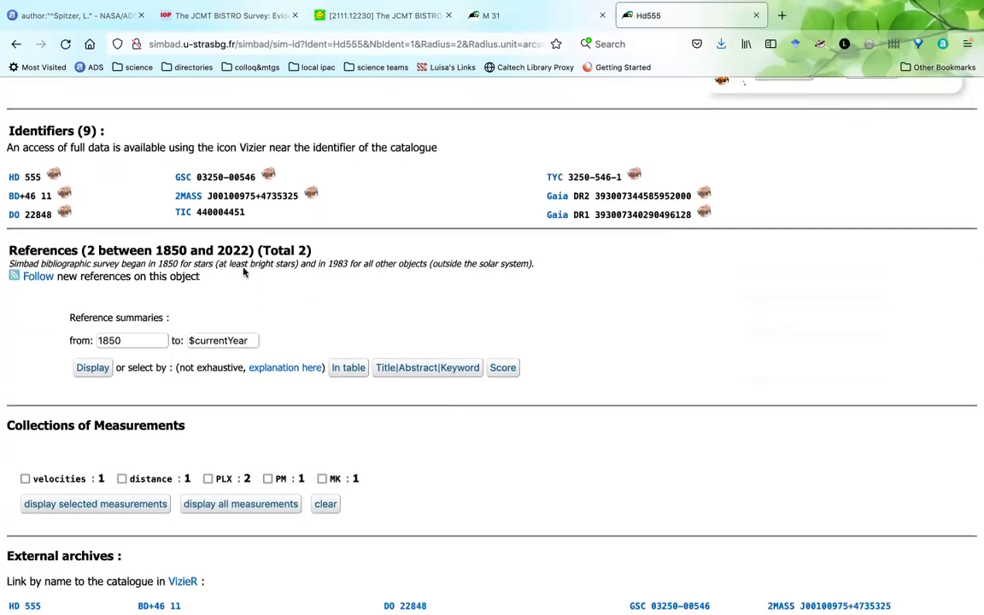
pyautogui.click(94, 367)
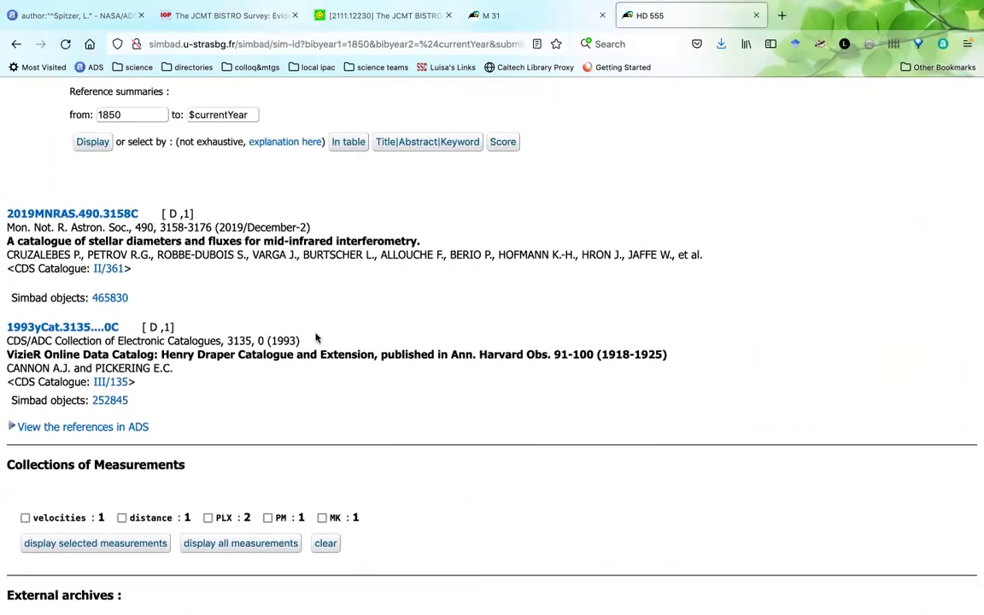
pyautogui.scroll(6, 315, 338)
pyautogui.scroll(2, 315, 339)
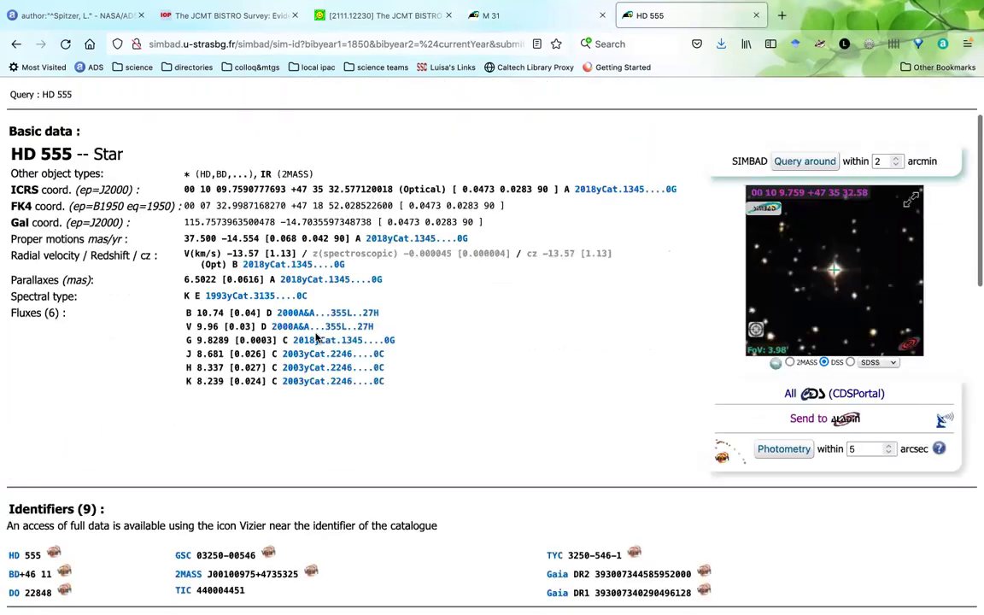
pyautogui.scroll(1, 316, 338)
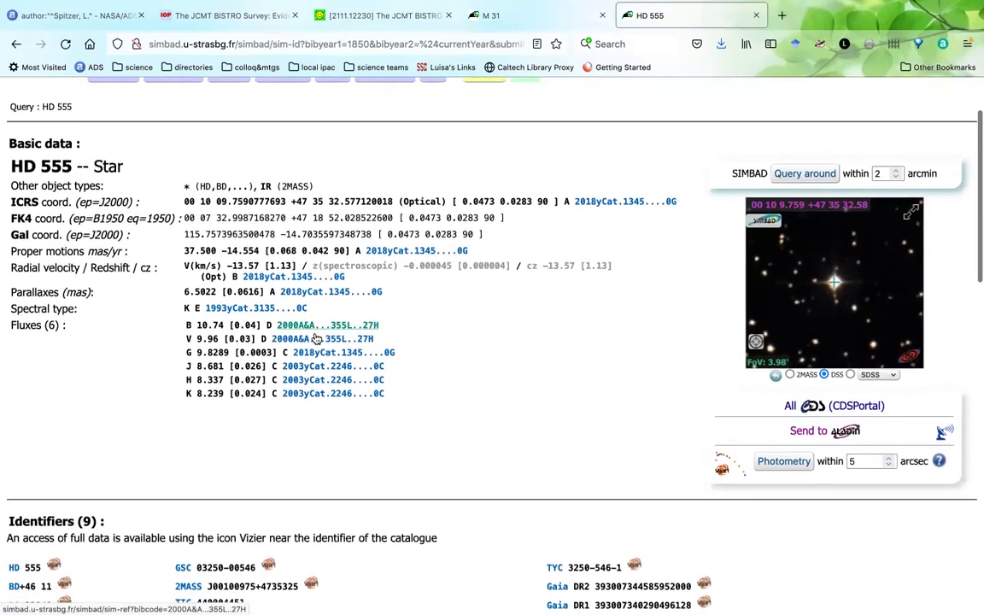
pyautogui.scroll(-4, 315, 338)
pyautogui.scroll(-4, 316, 339)
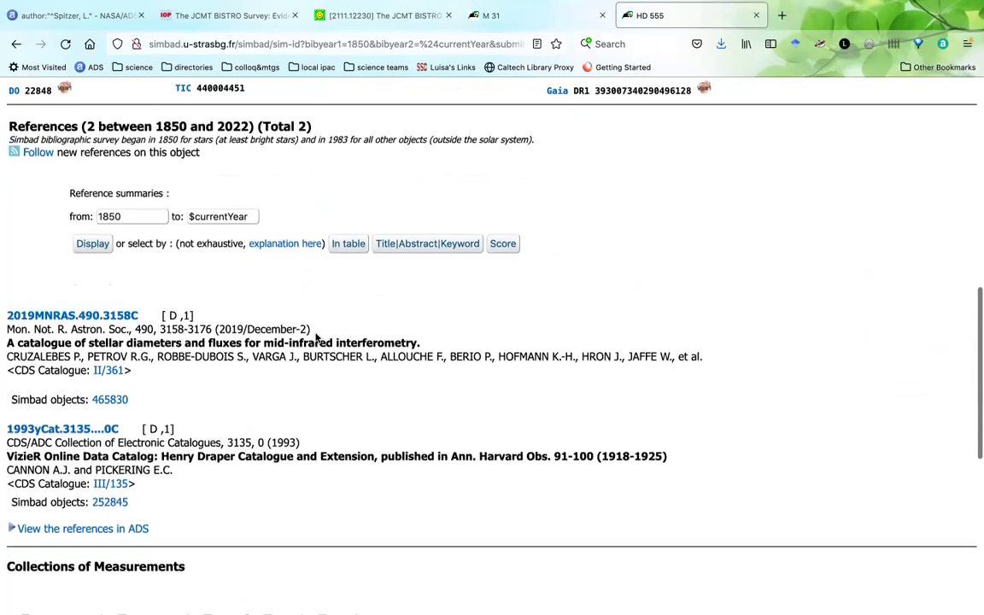
# Open the reference 2019MNRAS.490.3158C from the HD 555 list and view it in ADS.
pyautogui.click(49, 272)
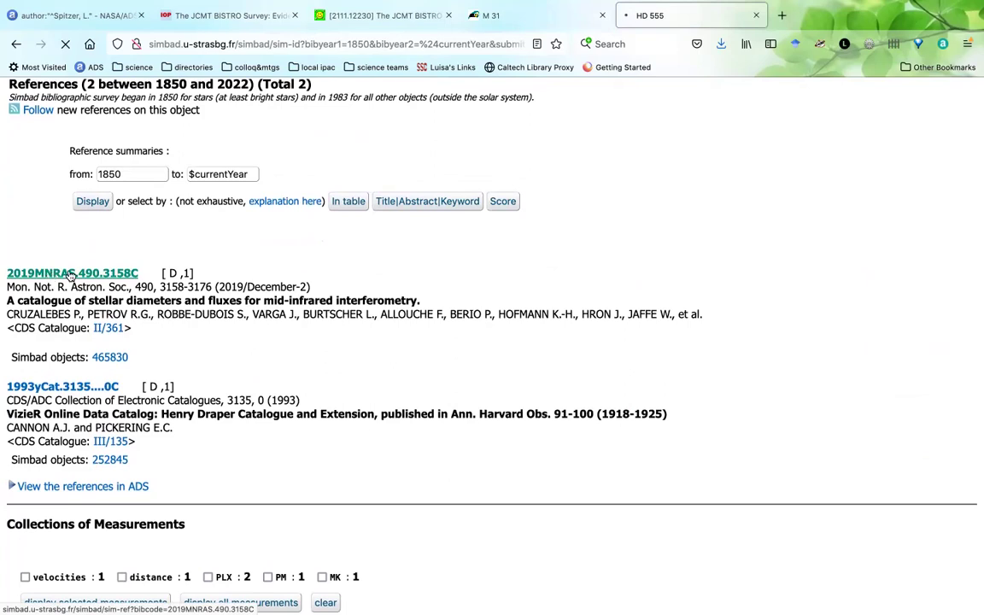
pyautogui.click(491, 16)
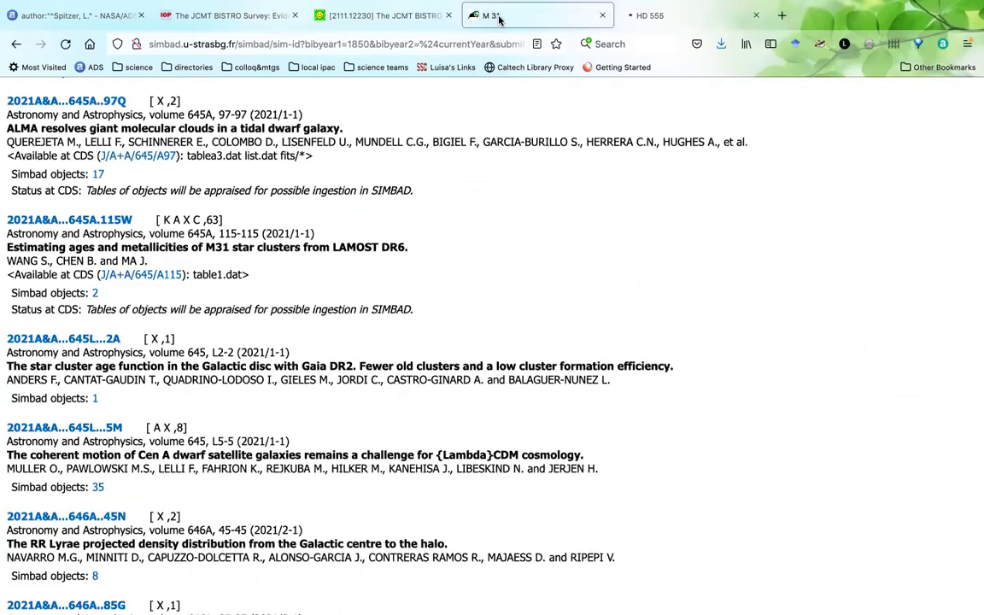
pyautogui.click(676, 15)
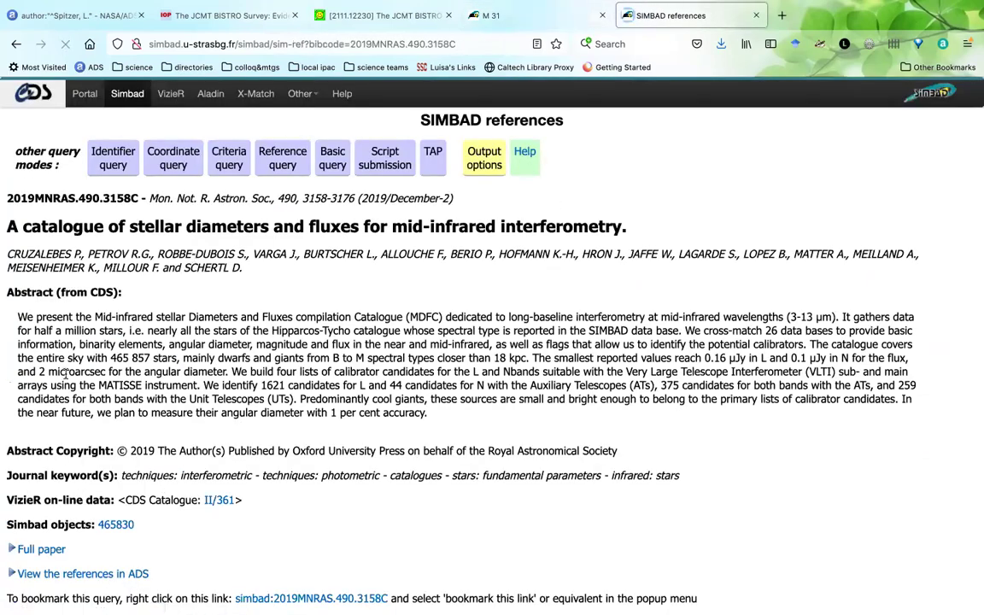
pyautogui.scroll(-1, 414, 442)
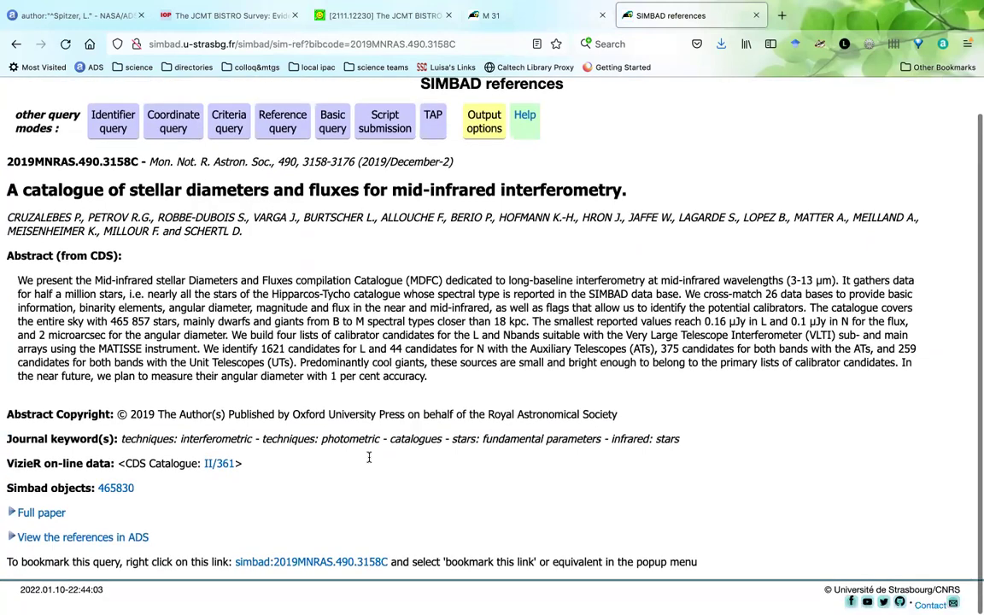
pyautogui.click(102, 540)
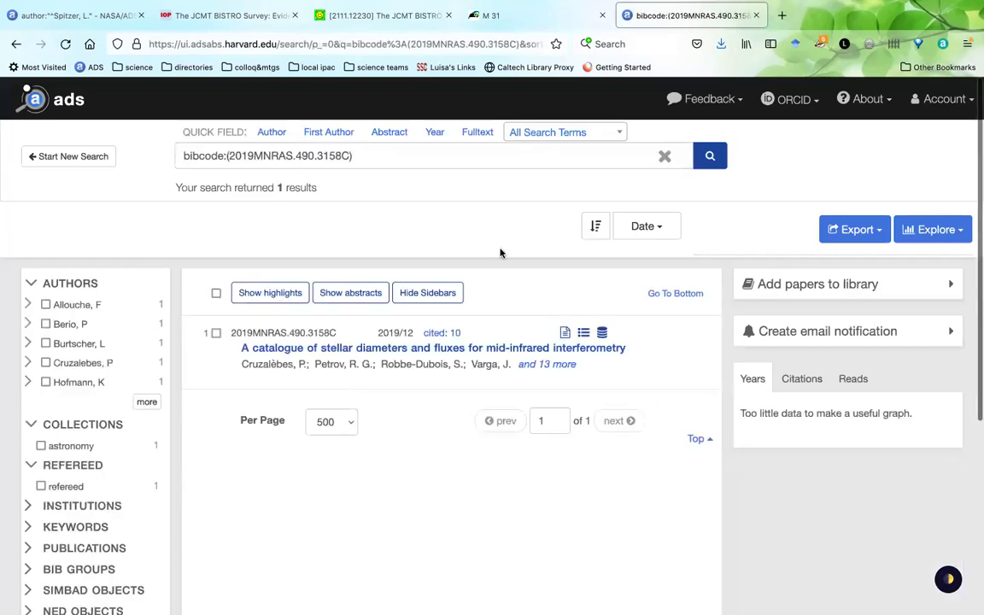
# Return to the SIMBAD reference, open its catalogue II/361 in VizieR and examine the available columns.
pyautogui.click(12, 45)
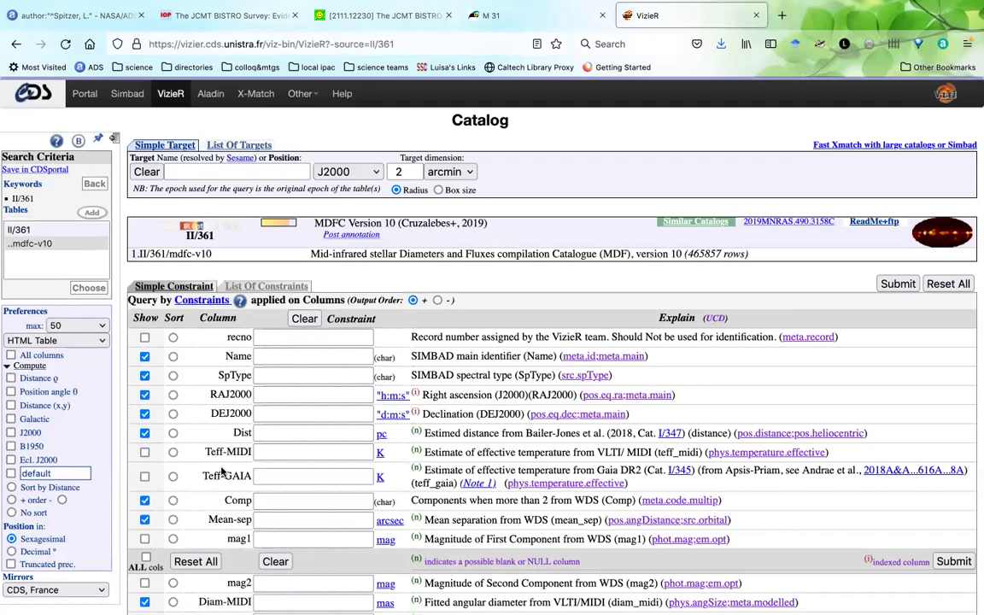
pyautogui.scroll(-7, 422, 445)
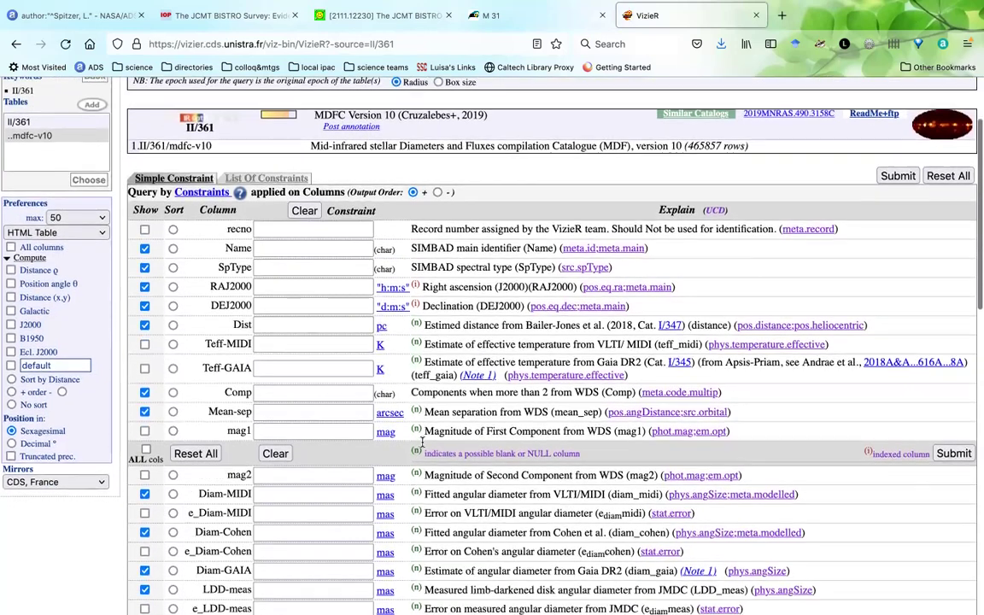
pyautogui.scroll(-15, 421, 442)
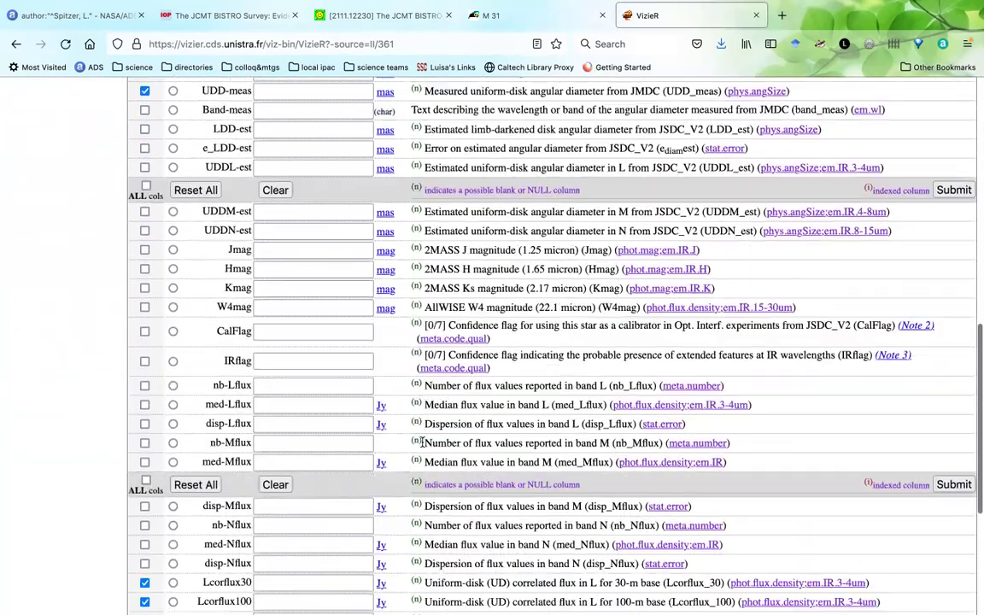
pyautogui.scroll(8, 421, 446)
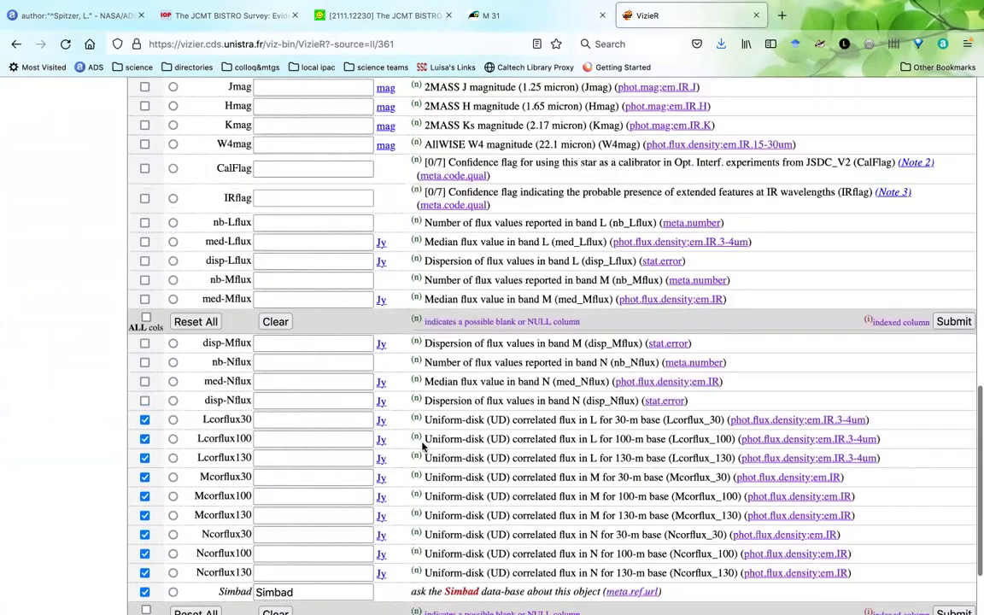
pyautogui.scroll(10, 410, 427)
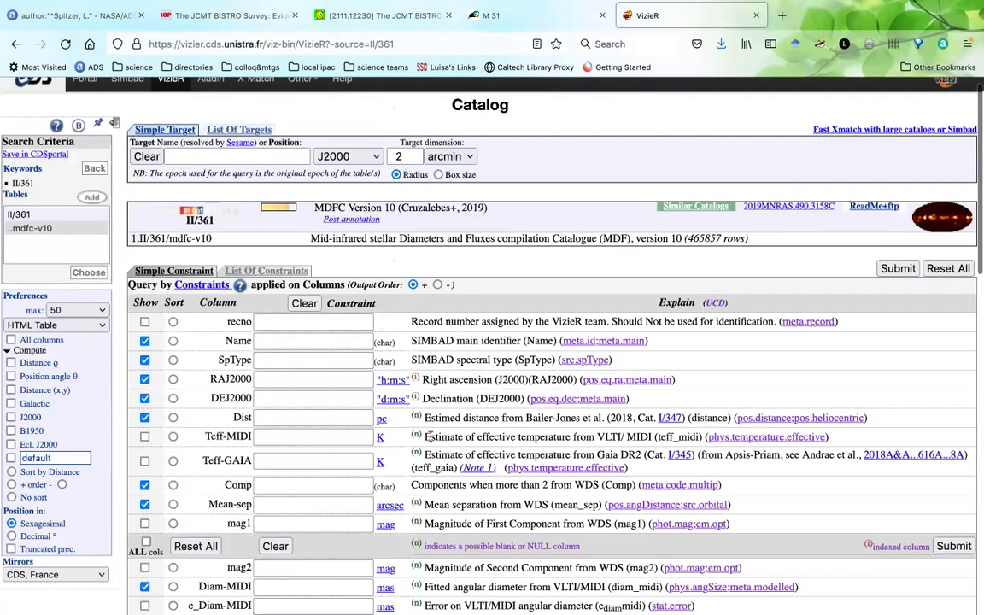
pyautogui.scroll(1, 812, 218)
# Open the ReadMe and FTP page of catalogue II/361 and list its downloadable files.
pyautogui.click(861, 222)
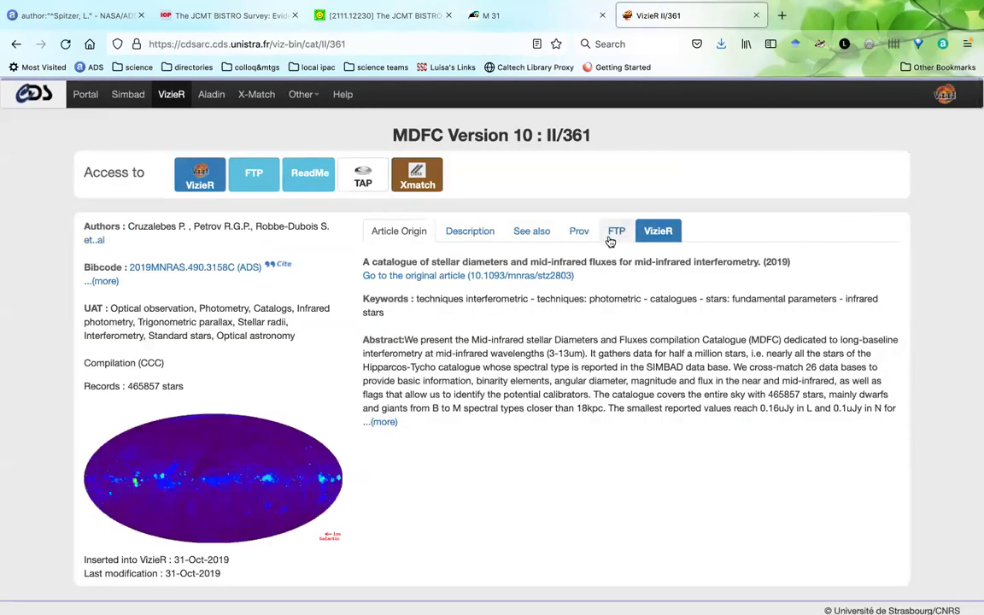
pyautogui.click(615, 232)
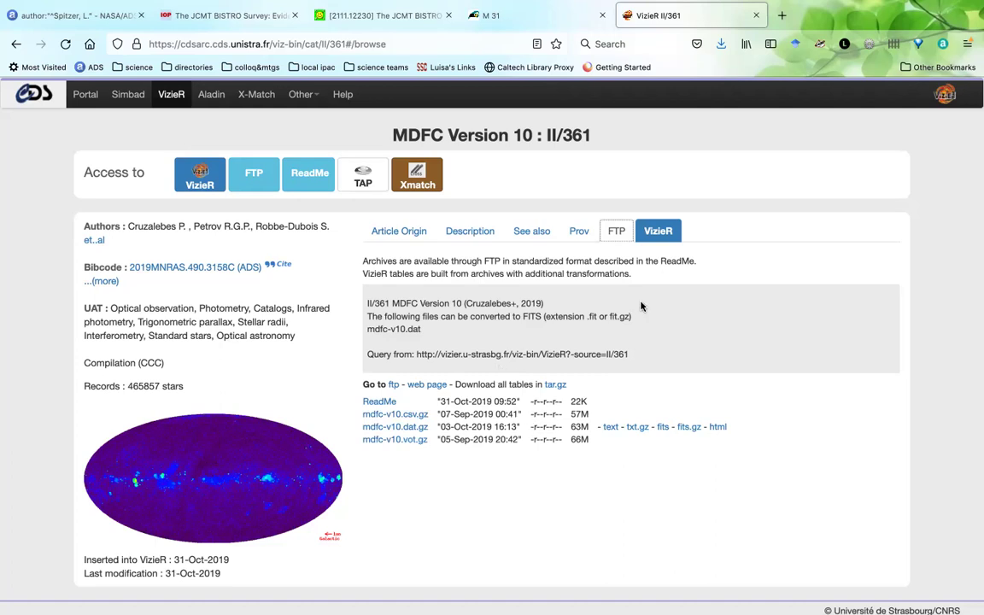
pyautogui.click(15, 44)
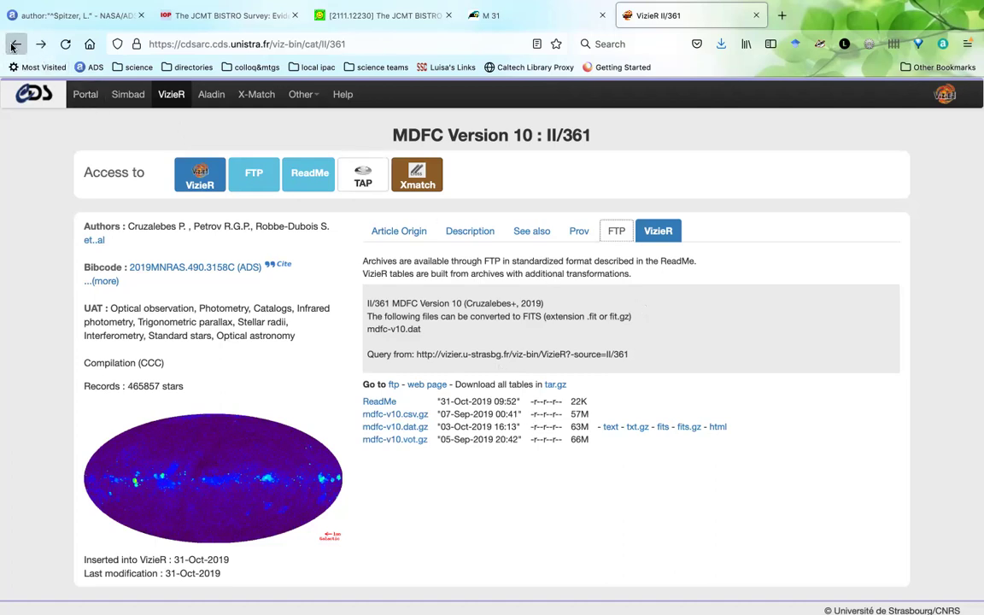
# Return to the VizieR query form of catalogue II/361 and query it for the target hd555.
pyautogui.click(15, 44)
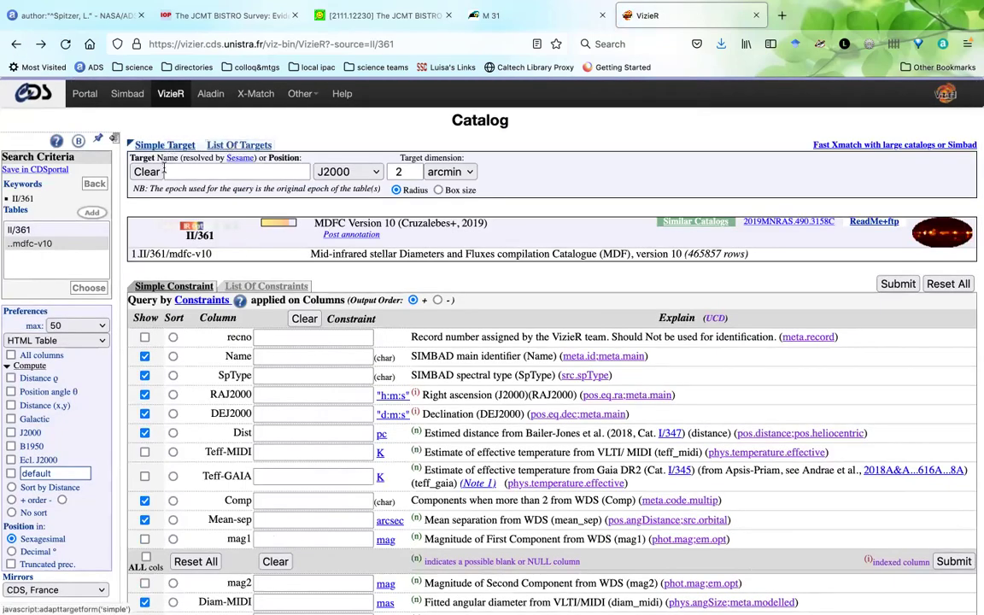
pyautogui.click(227, 173)
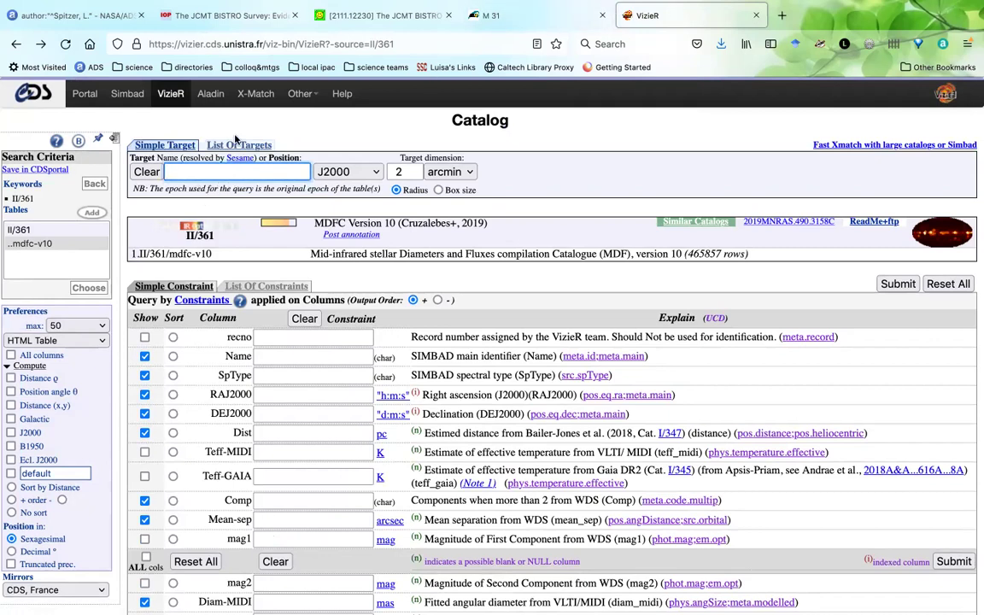
pyautogui.write('hd555')
pyautogui.click(898, 285)
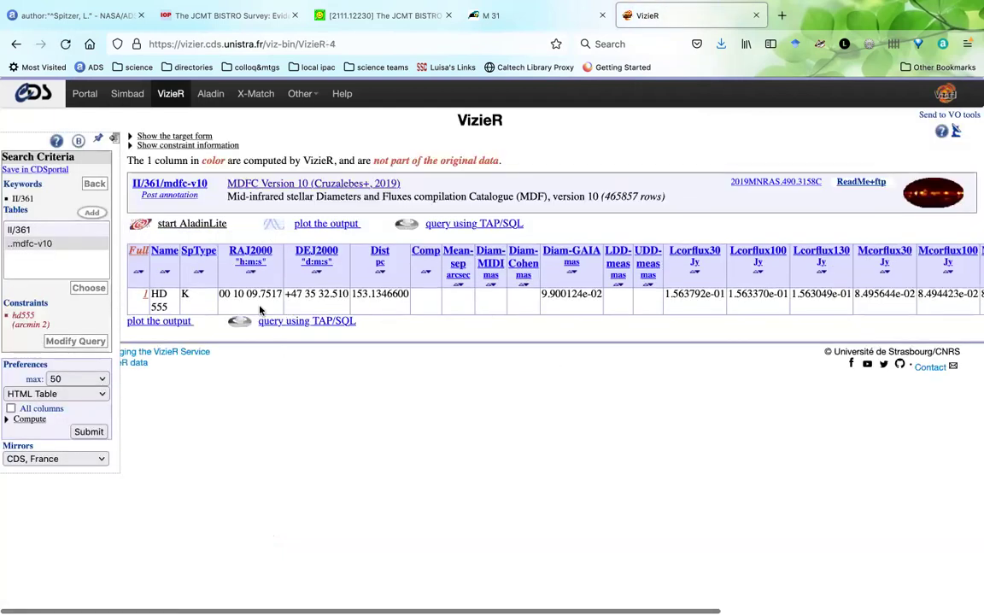
# Examine all columns of the HD 555 result row, including the angular diameters and the correlated L, M and N fluxes.
pyautogui.hscroll(5, 253, 305)
pyautogui.hscroll(-1, 513, 308)
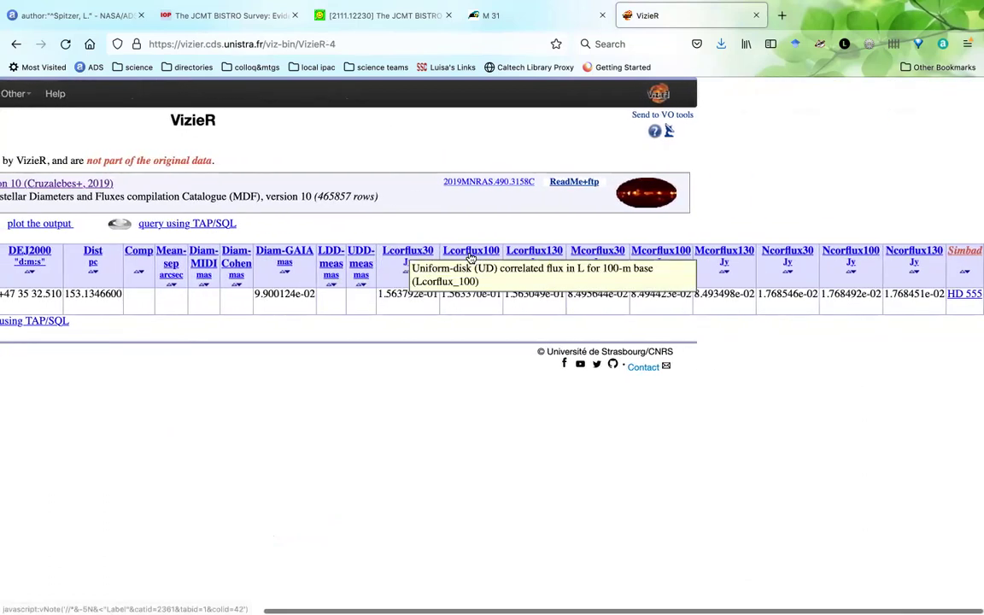
pyautogui.hscroll(-5, 323, 299)
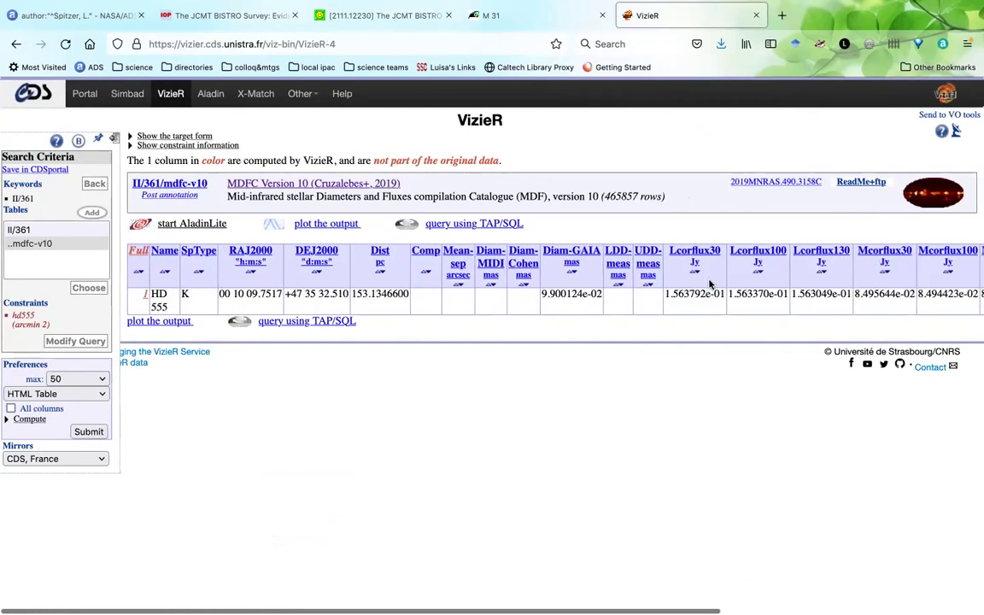
pyautogui.hscroll(5, 709, 283)
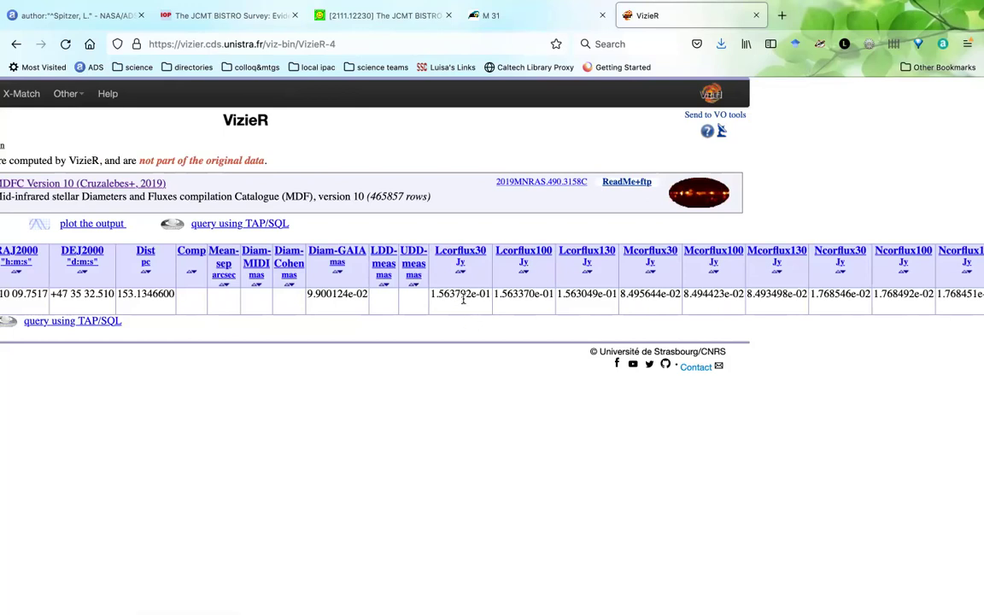
# Go back to the HD 555 object page in SIMBAD and review its references, identifiers and basic data.
pyautogui.click(19, 43)
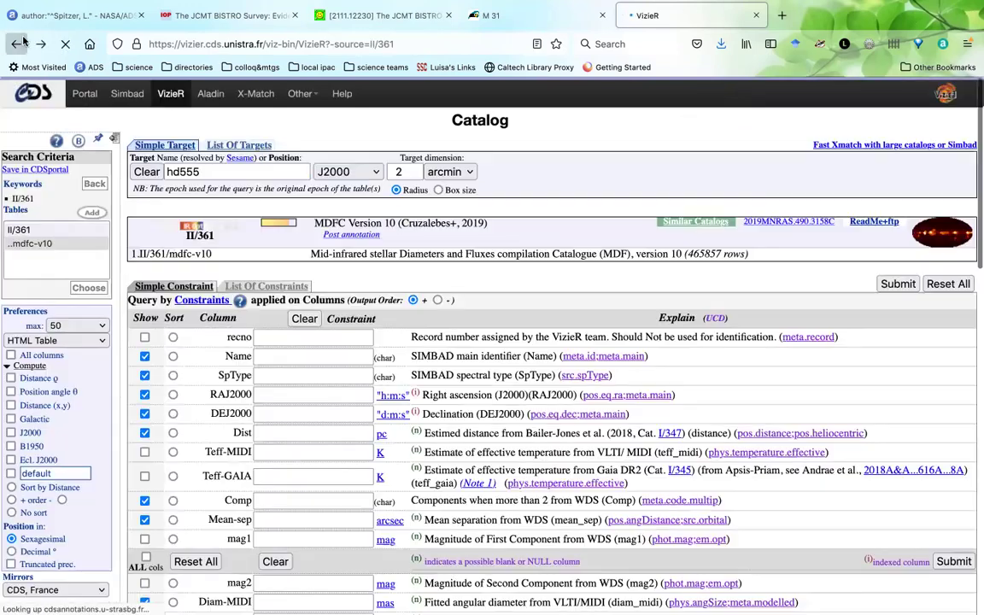
pyautogui.click(19, 42)
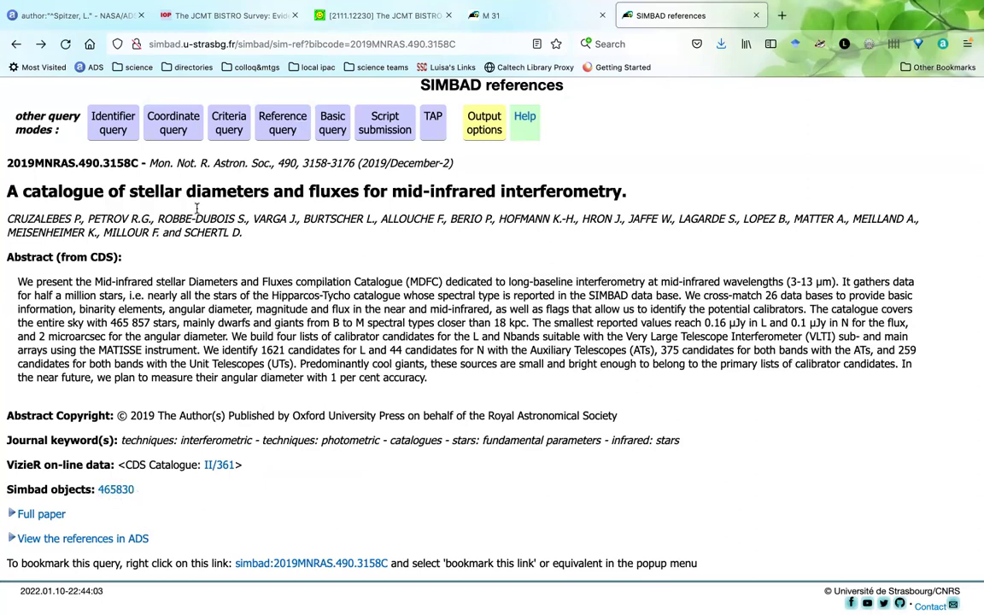
pyautogui.click(16, 44)
pyautogui.scroll(5, 306, 335)
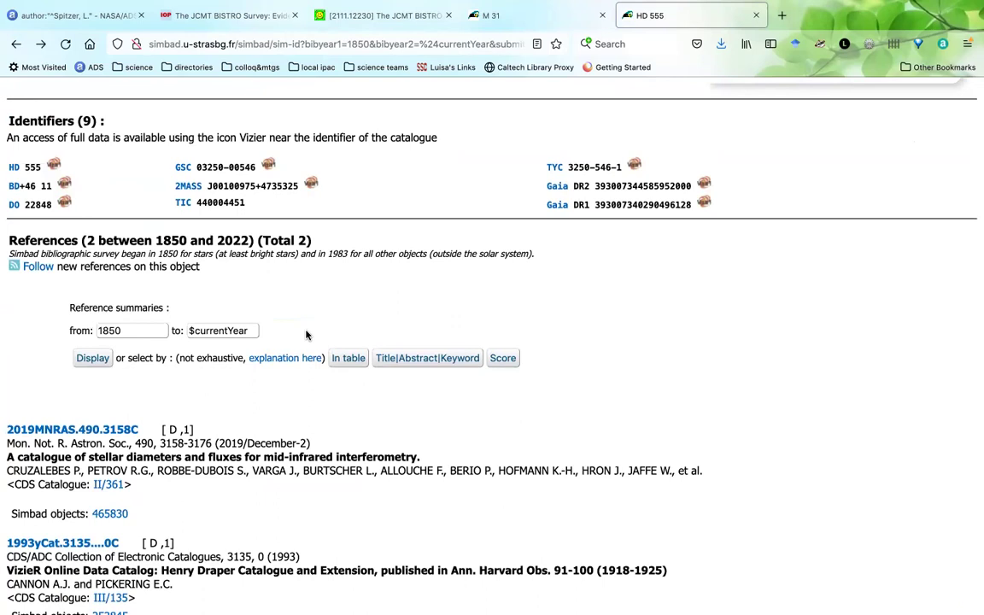
pyautogui.scroll(5, 341, 308)
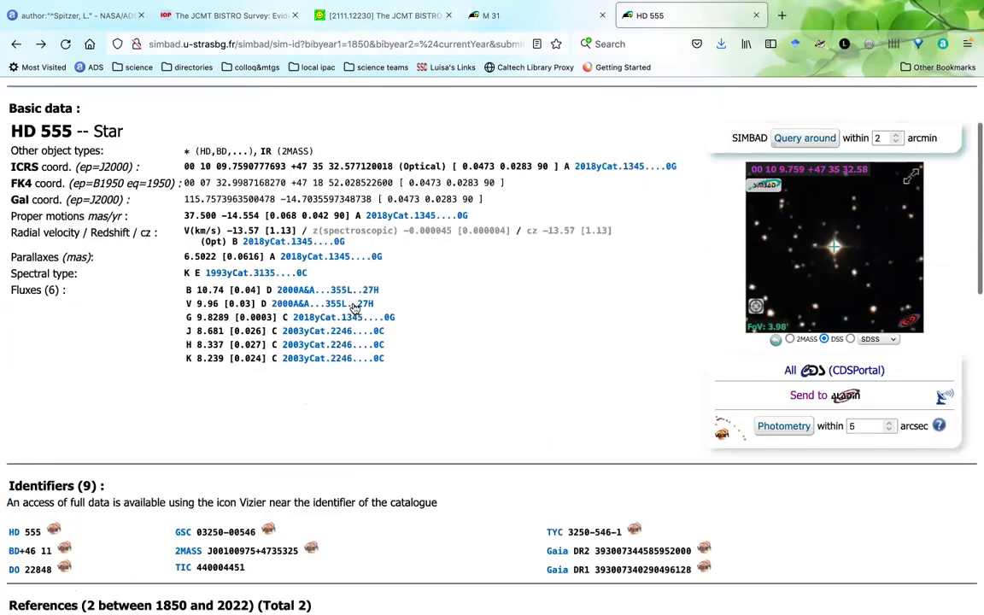
pyautogui.scroll(2, 353, 308)
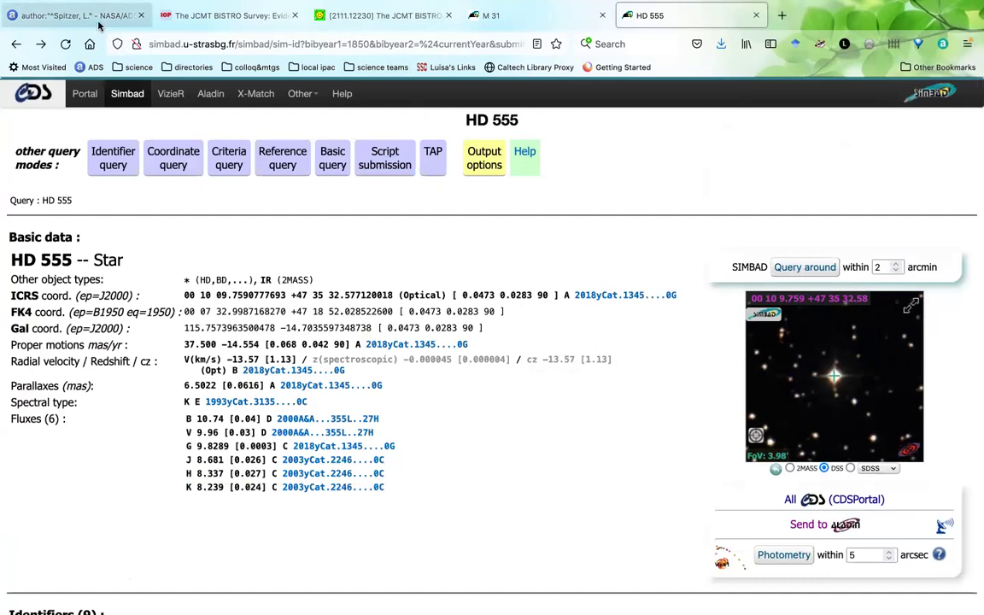
# Switch to the ADS results of the refereed first-author search.
pyautogui.click(73, 16)
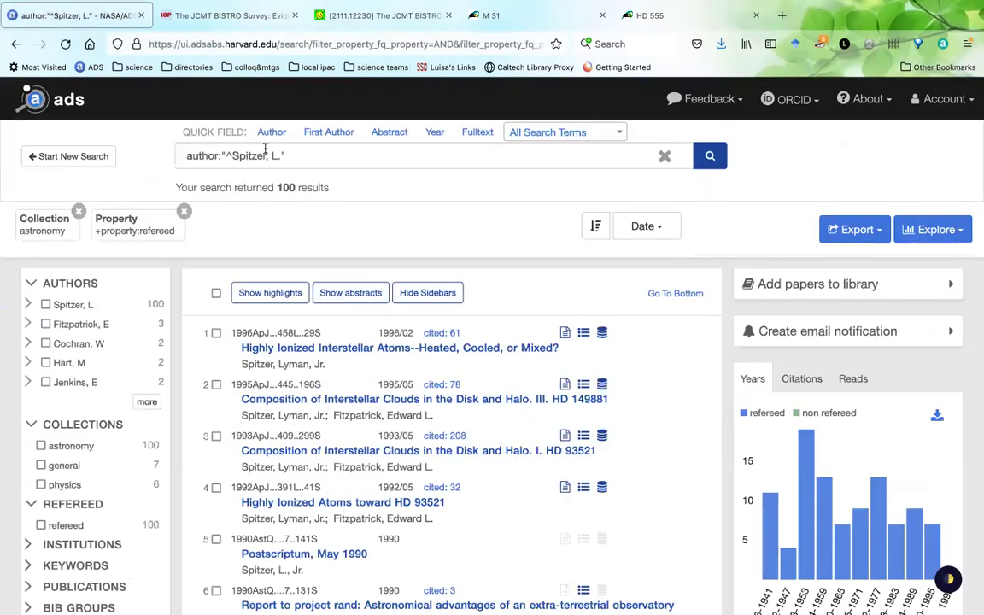